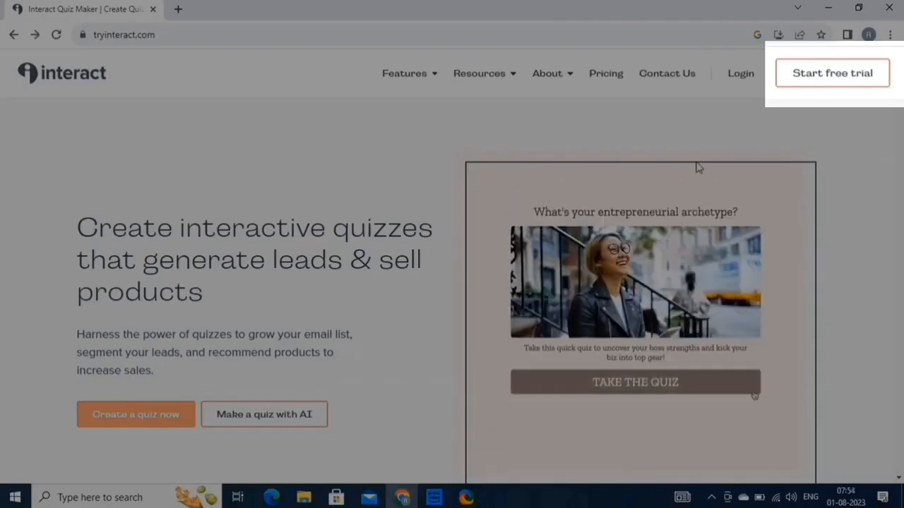
# Step: Start a free trial on the annual Lite plan and register with company name, full name, work email and password, agreeing to the terms
pyautogui.click(837, 87)
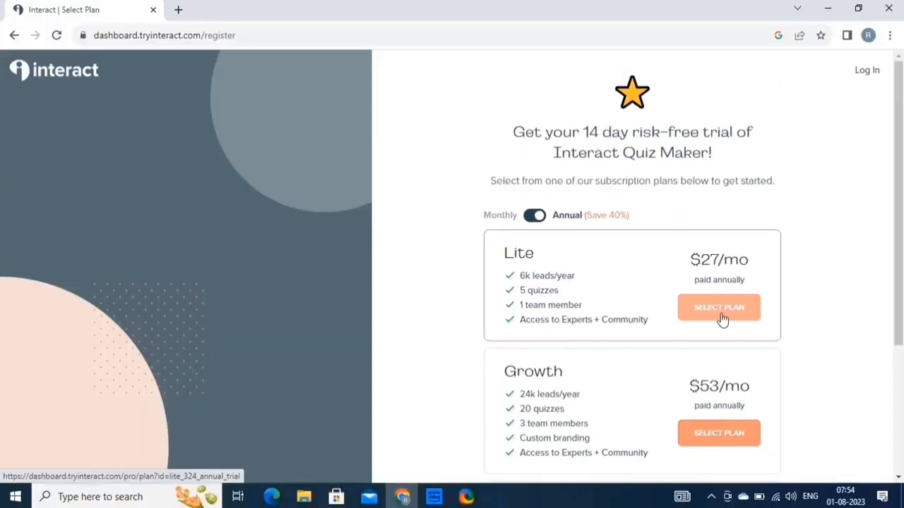
pyautogui.click(723, 310)
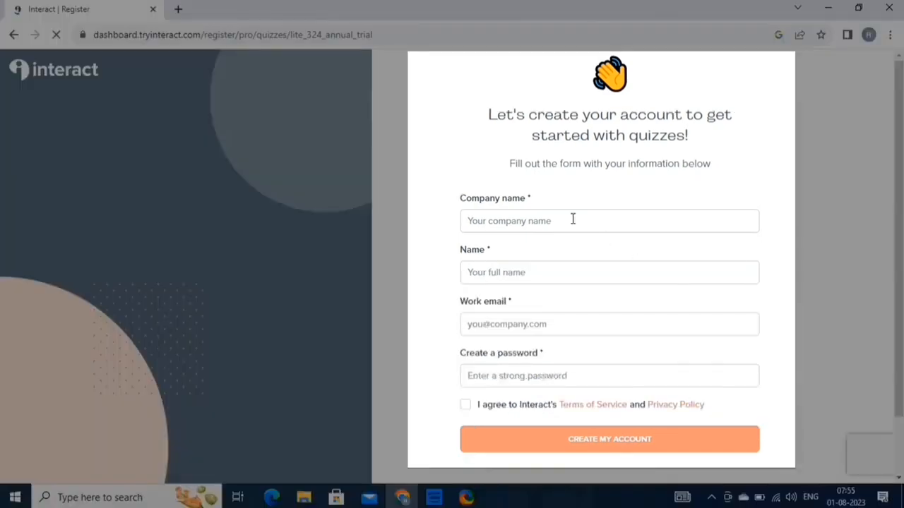
pyautogui.click(573, 220)
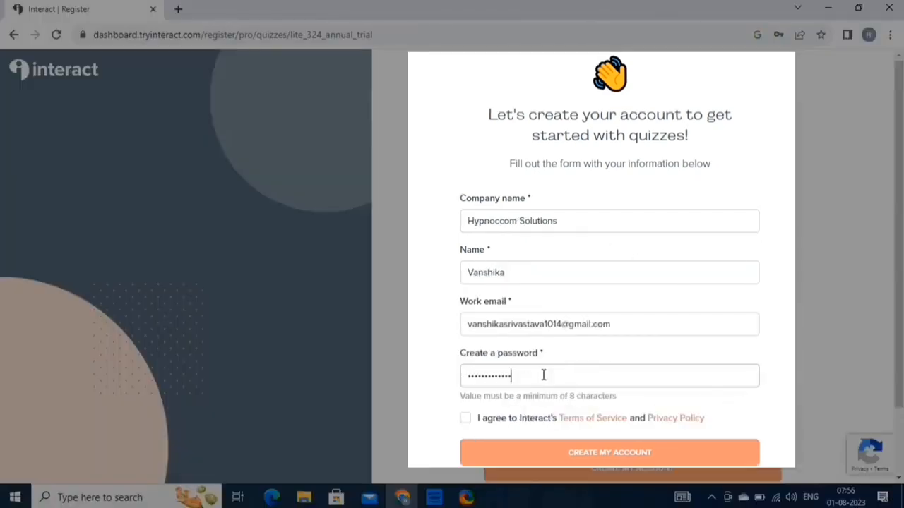
pyautogui.click(466, 417)
pyautogui.click(466, 404)
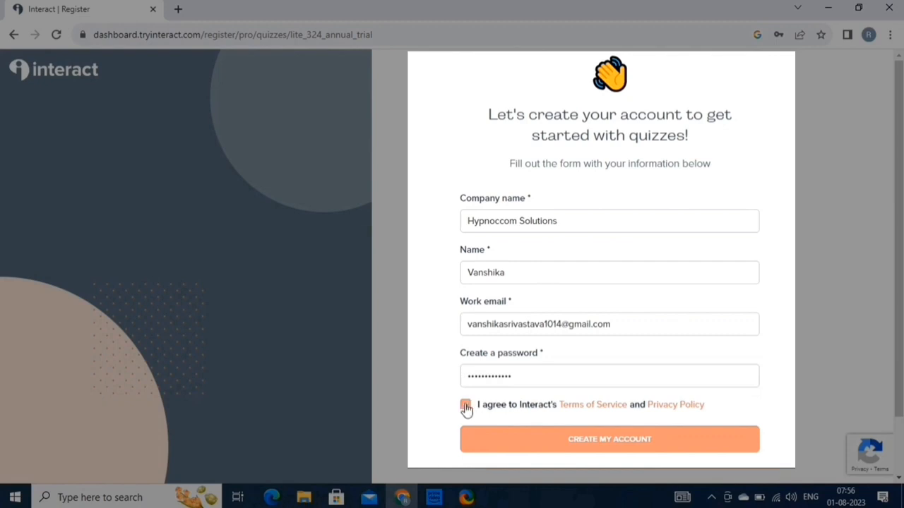
pyautogui.scroll(-1, 844, 325)
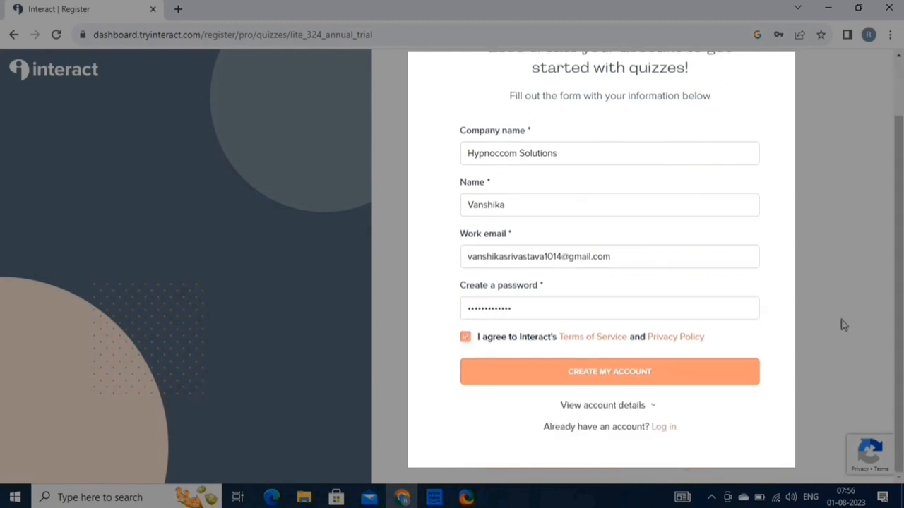
pyautogui.click(683, 360)
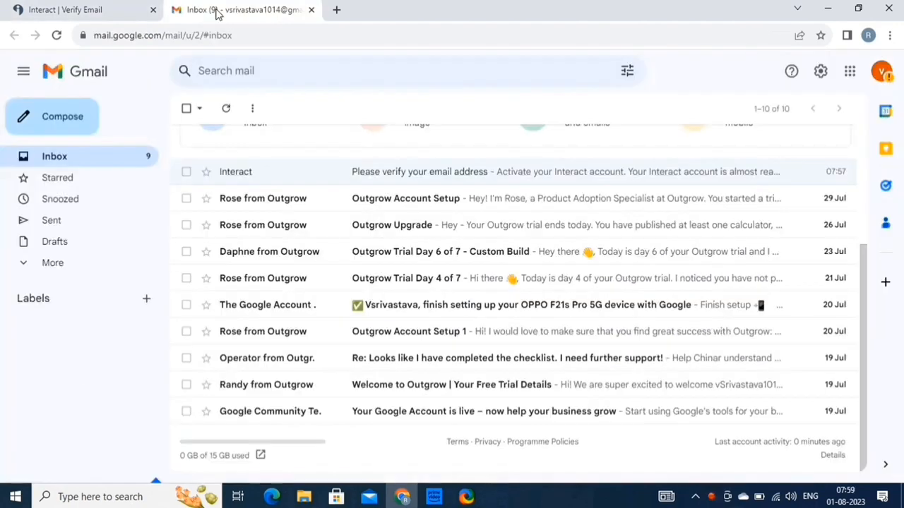
# Step: Activate the account from Interact's verification email and fill in the payment card details for the 14-day free trial
pyautogui.click(379, 180)
pyautogui.scroll(-1, 403, 377)
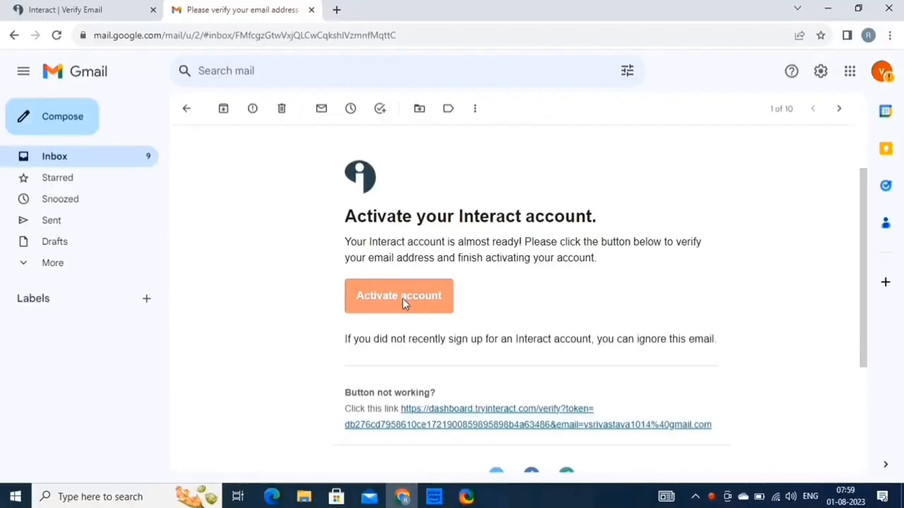
pyautogui.click(403, 298)
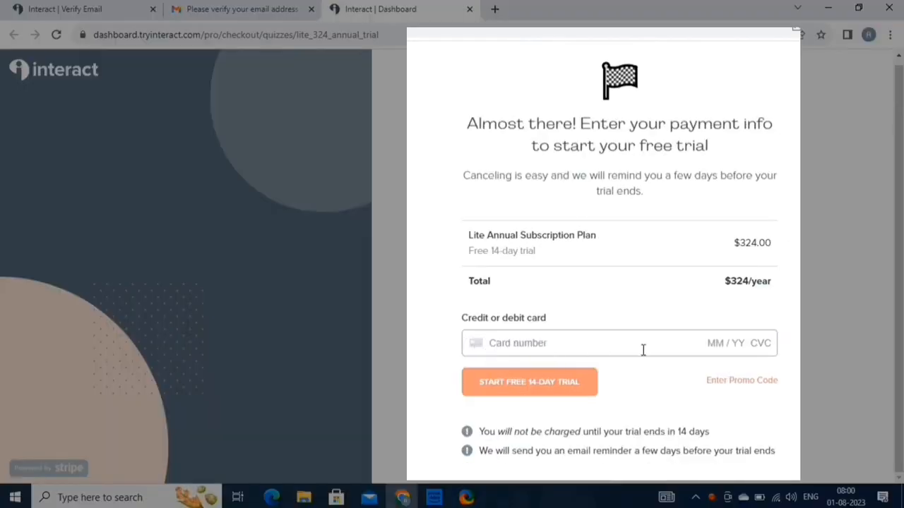
pyautogui.click(563, 345)
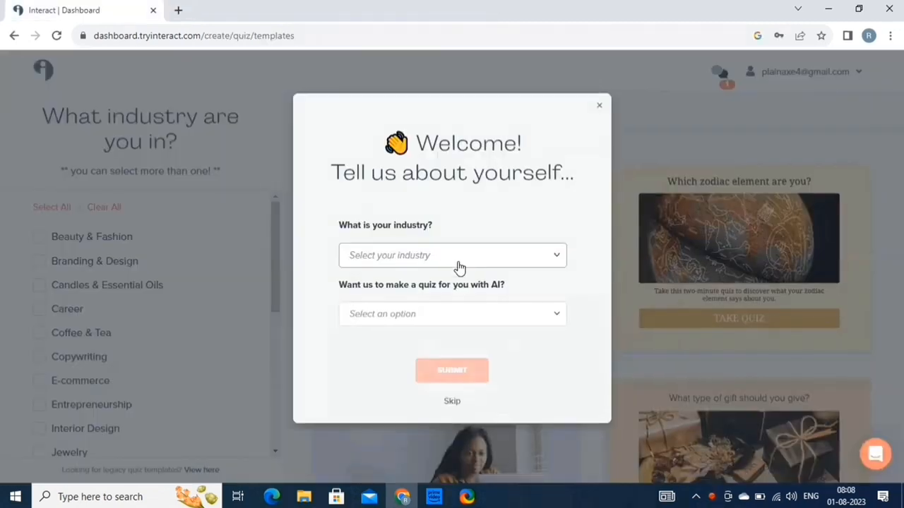
# Step: Submit the welcome form with Branding & Design as the industry and Yup! for having a quiz made with AI
pyautogui.click(458, 268)
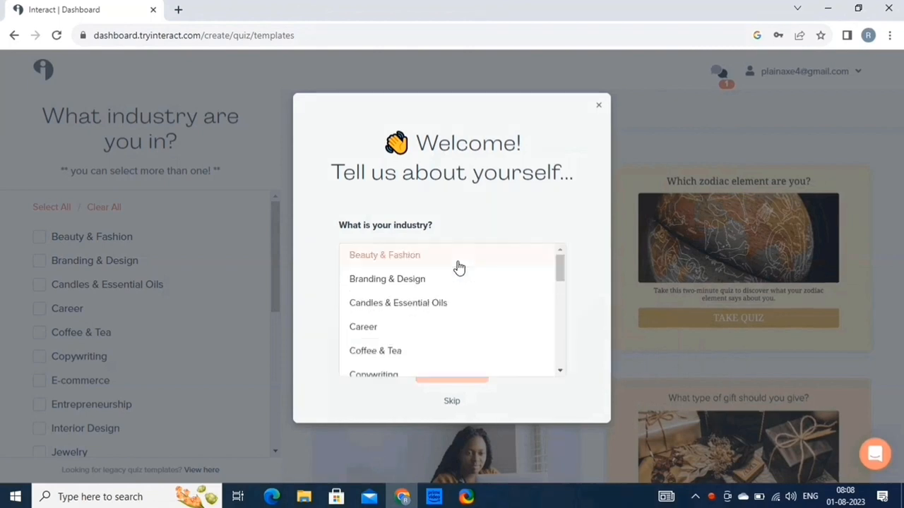
pyautogui.click(387, 282)
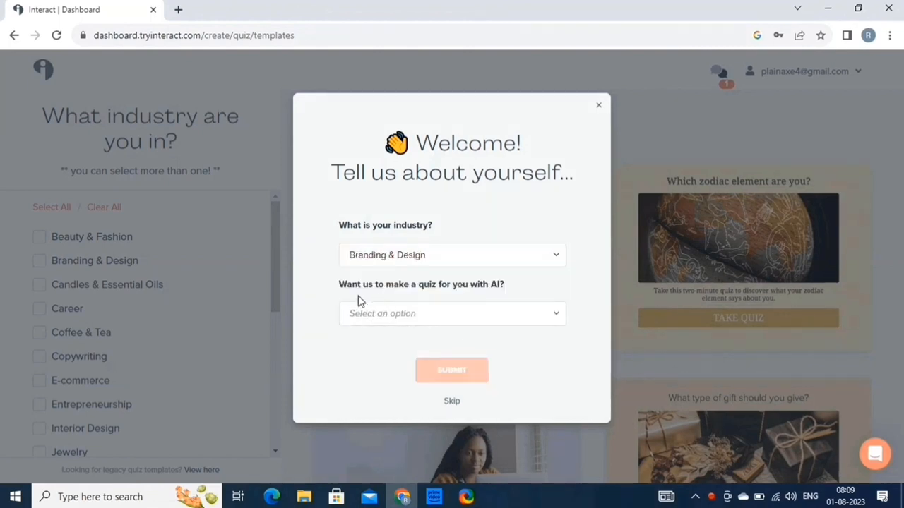
pyautogui.click(505, 317)
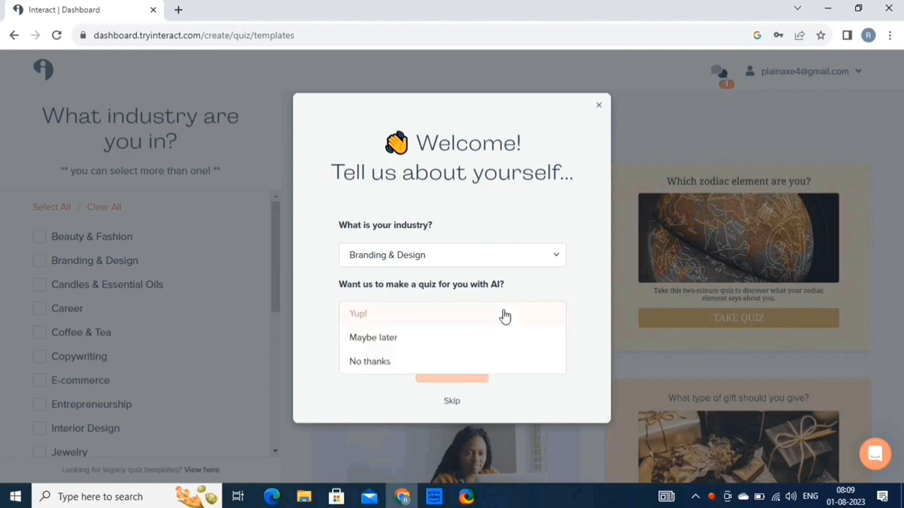
pyautogui.click(505, 315)
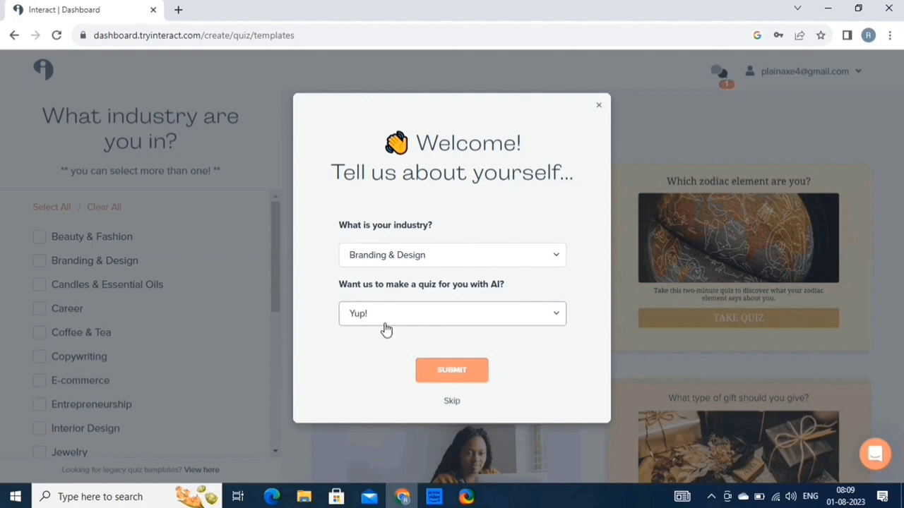
pyautogui.click(468, 377)
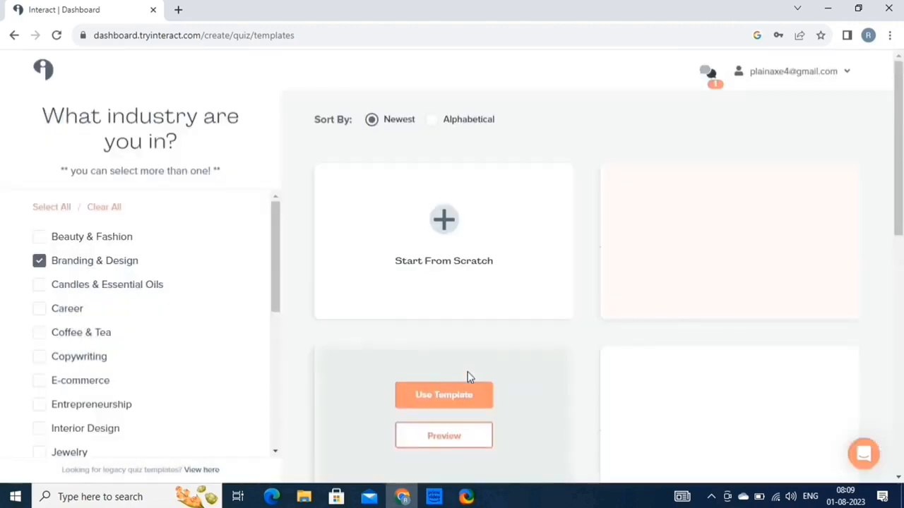
# Step: Preview the "What's your food blog's flavor?" template and use it for the new quiz
pyautogui.scroll(-2, 363, 290)
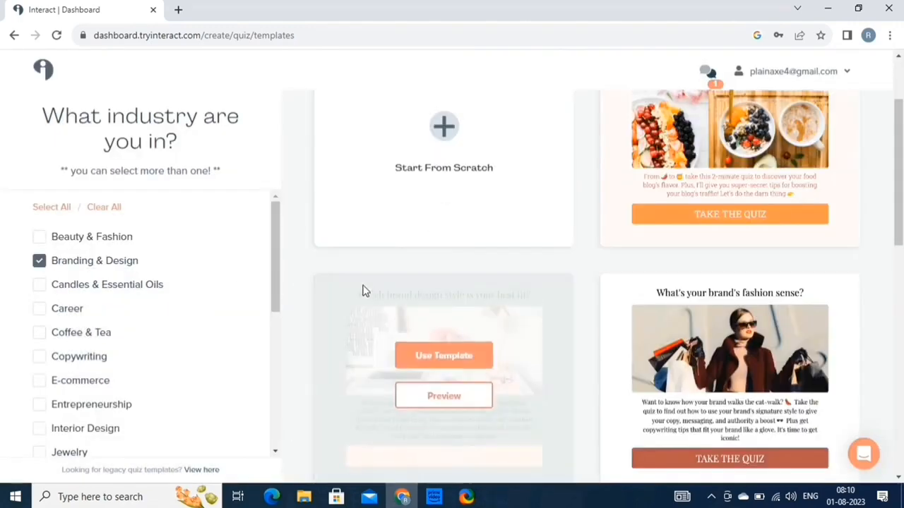
pyautogui.scroll(2, 591, 192)
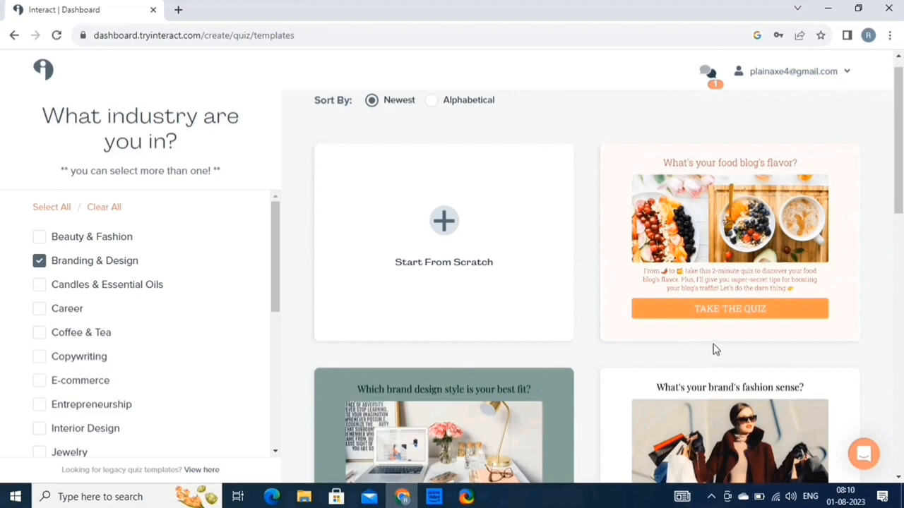
pyautogui.moveTo(724, 317)
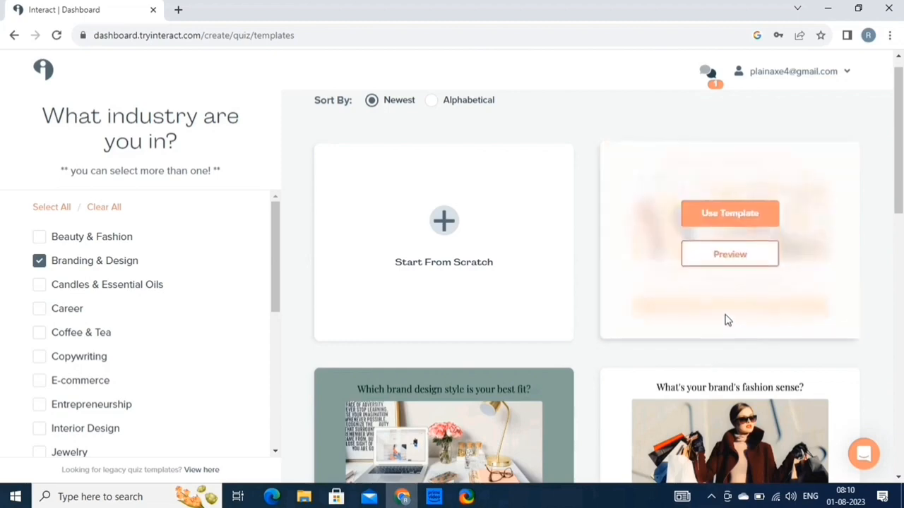
pyautogui.click(725, 256)
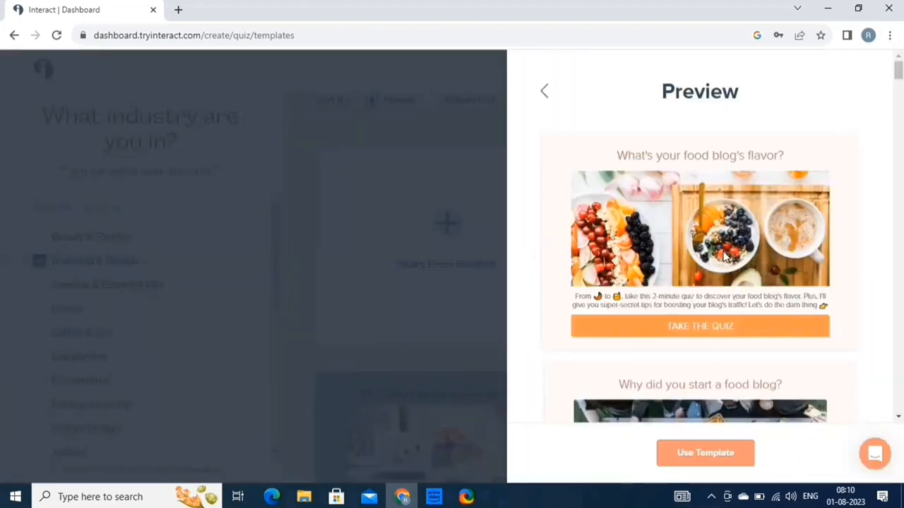
pyautogui.scroll(-8, 699, 396)
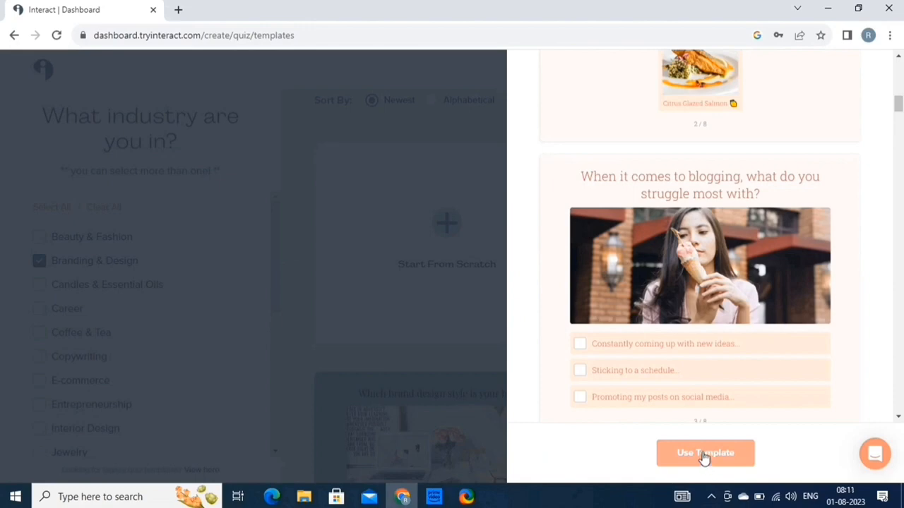
pyautogui.click(700, 453)
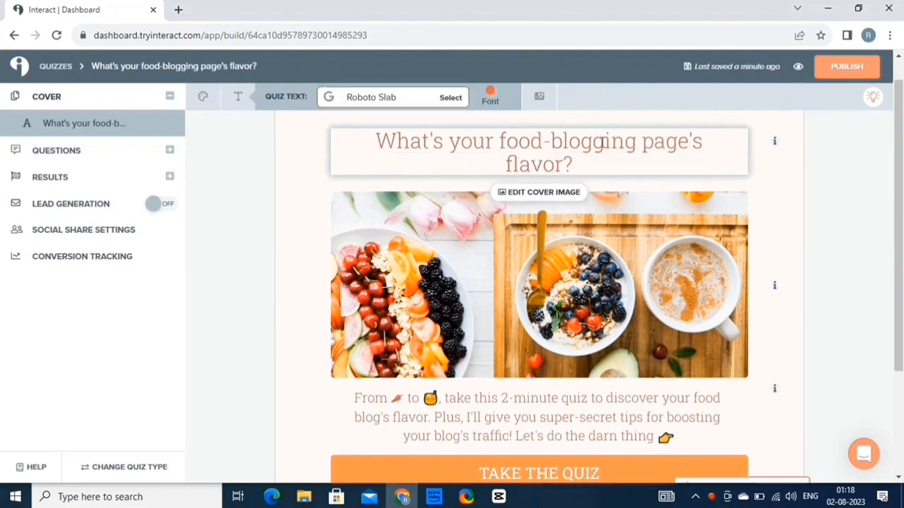
# Step: Browse the available Google Fonts for the quiz text and close the list without choosing one
pyautogui.click(451, 97)
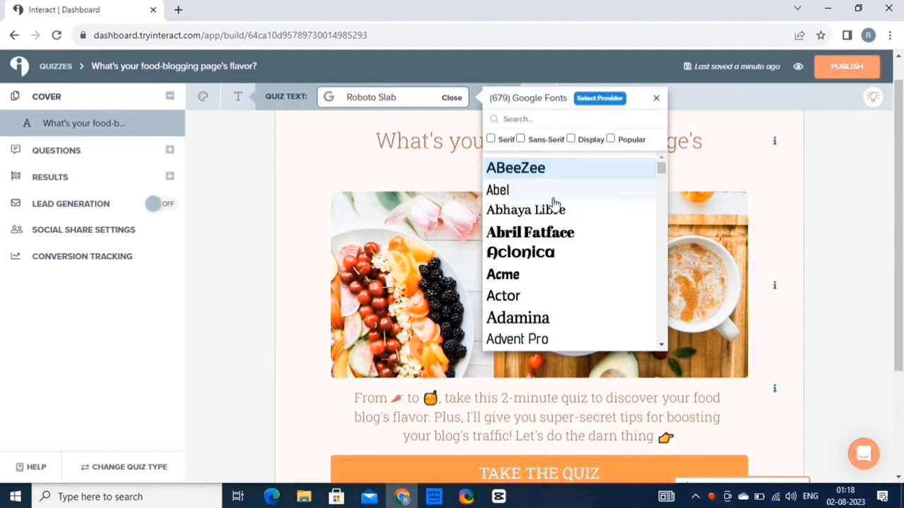
pyautogui.scroll(-4, 553, 268)
pyautogui.scroll(-3, 553, 279)
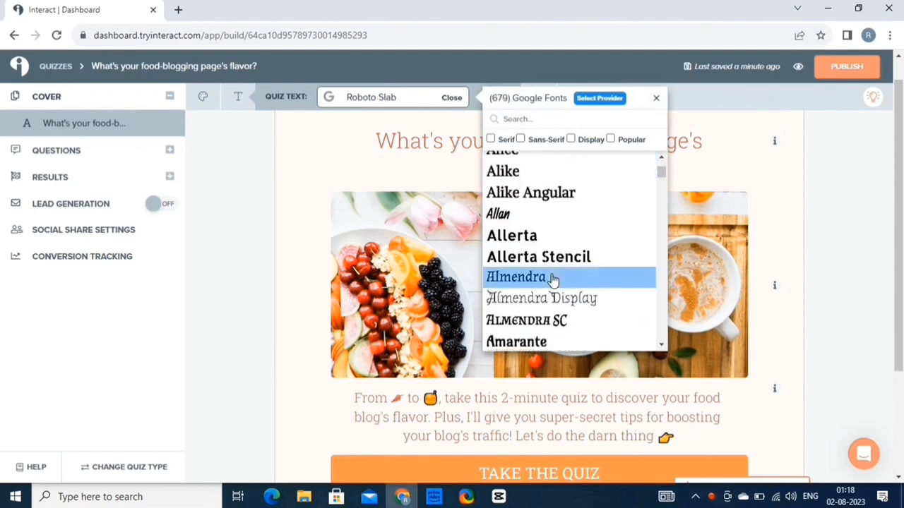
pyautogui.click(657, 97)
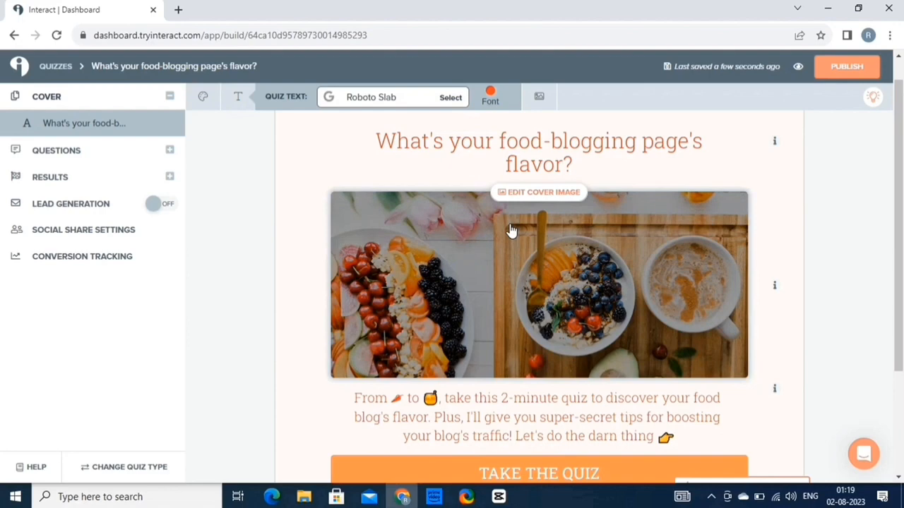
# Step: Replace the cover image with a grilled sandwich photo found by searching for "food", then crop and save it
pyautogui.click(511, 230)
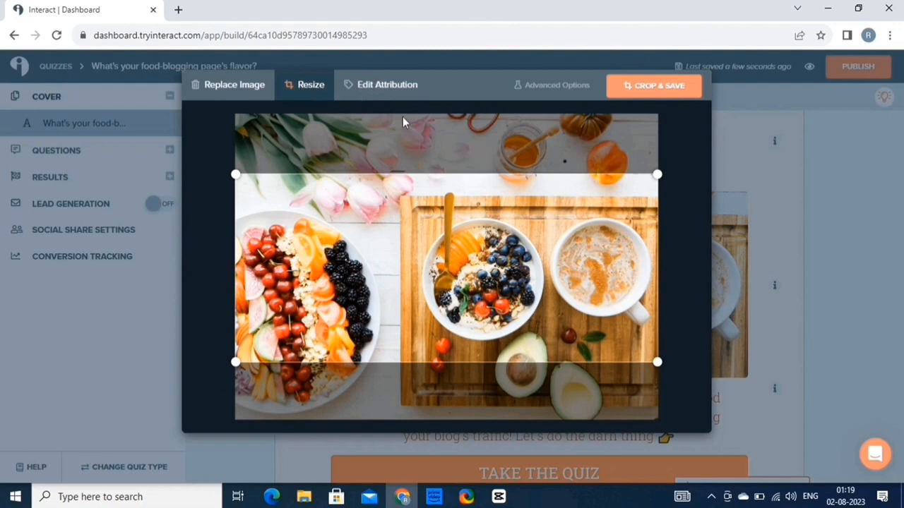
pyautogui.click(222, 86)
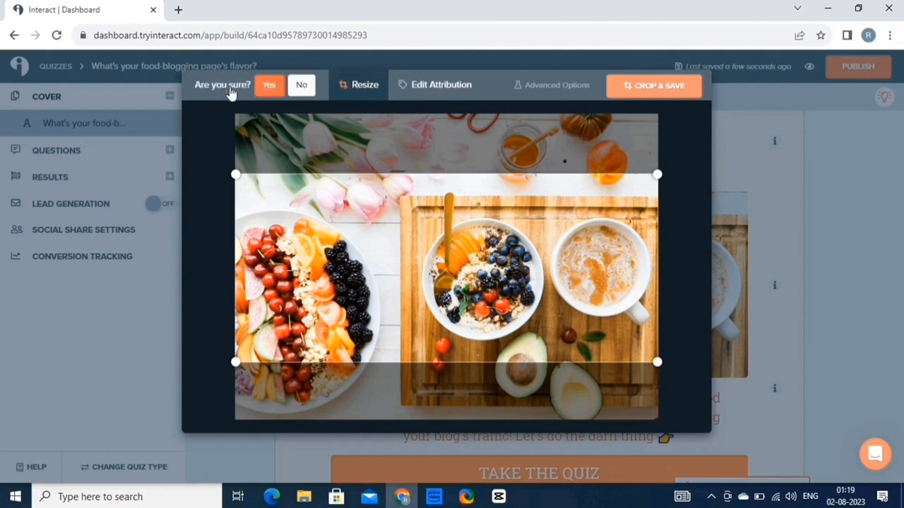
pyautogui.click(277, 86)
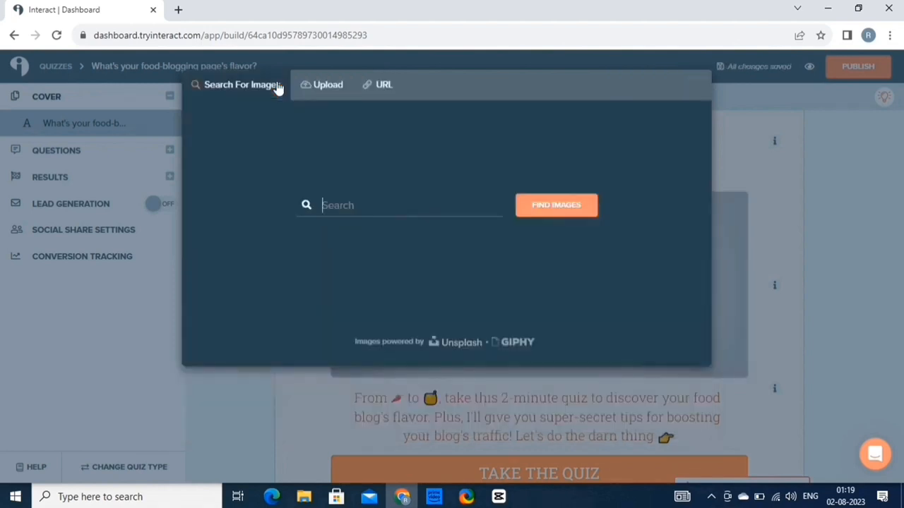
pyautogui.click(355, 196)
pyautogui.write('food')
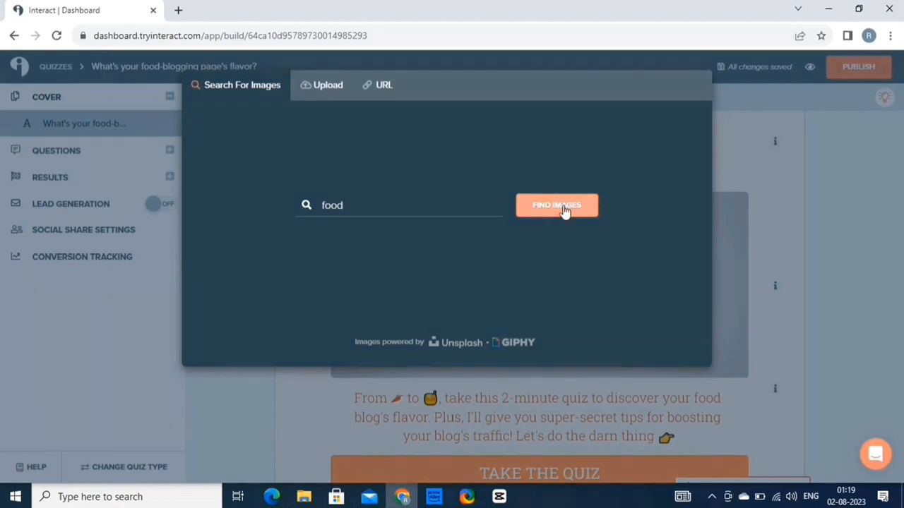
pyautogui.click(564, 210)
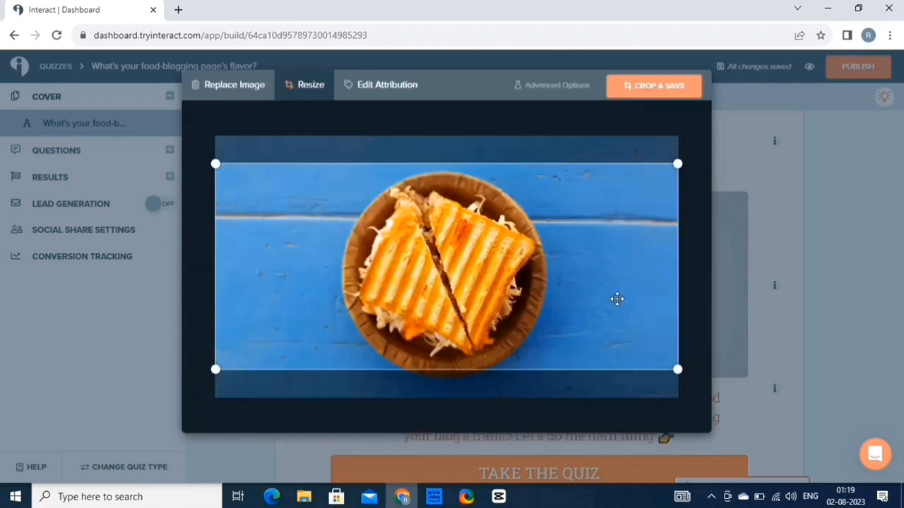
pyautogui.click(663, 88)
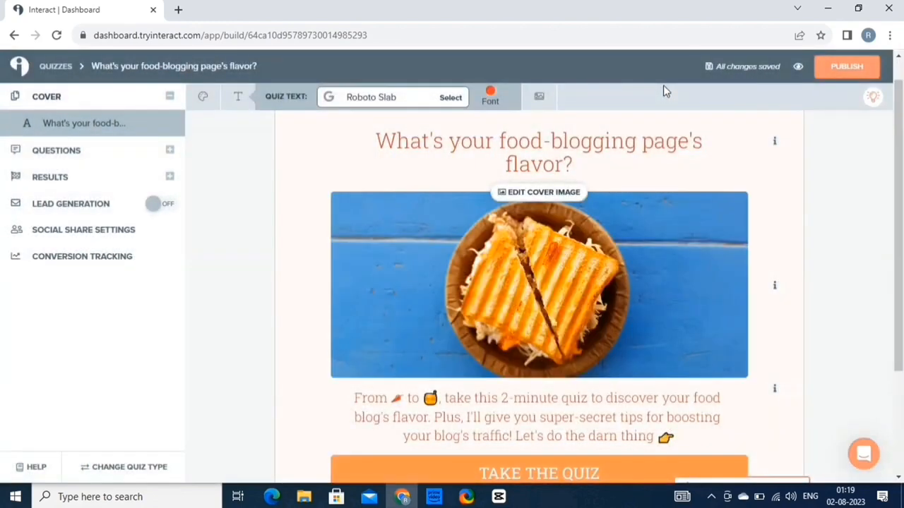
# Step: Look at the link options for the cover description and change its closing sentence to "Let's get started!!!"
pyautogui.scroll(-1, 550, 371)
pyautogui.click(543, 371)
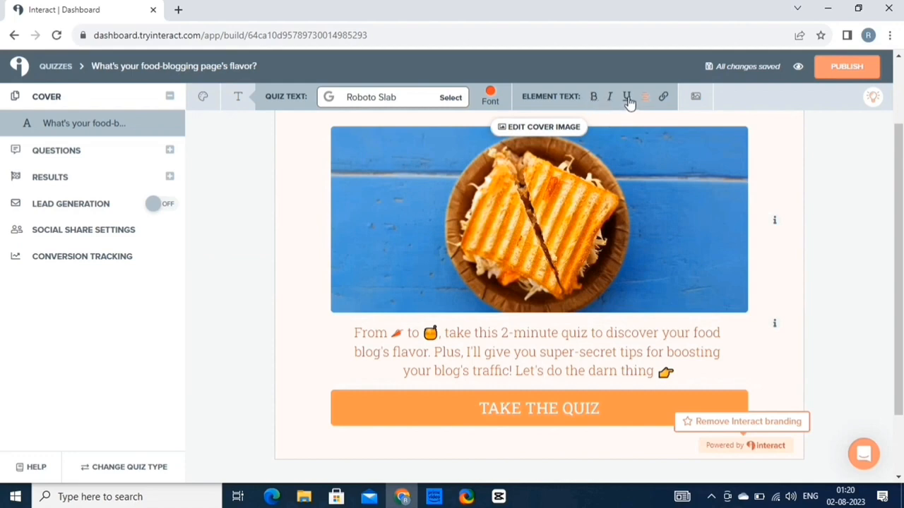
pyautogui.click(664, 99)
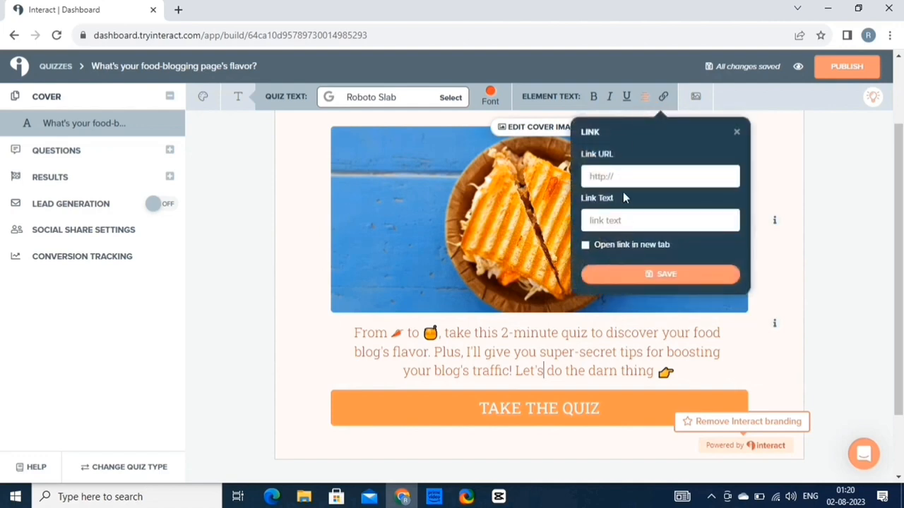
pyautogui.click(739, 130)
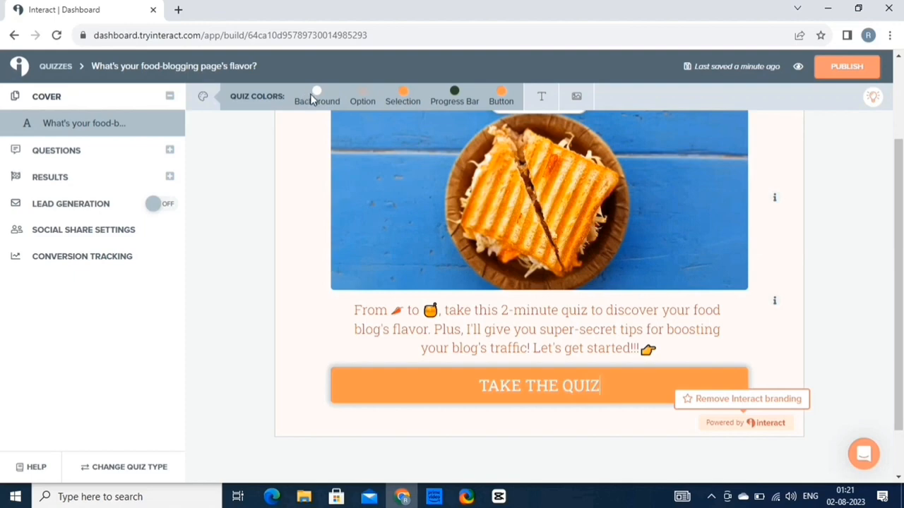
# Step: Set the quiz background colour to light blue and the button colour to black
pyautogui.click(317, 94)
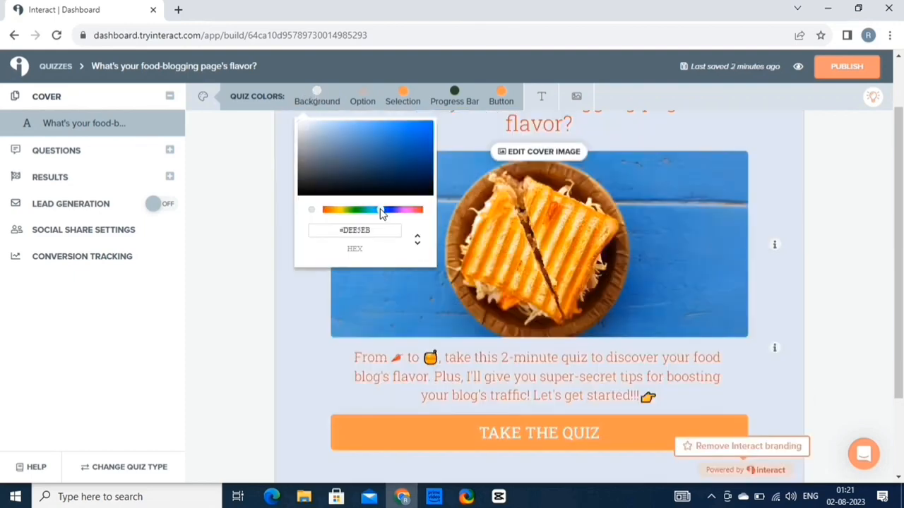
pyautogui.scroll(-1, 424, 305)
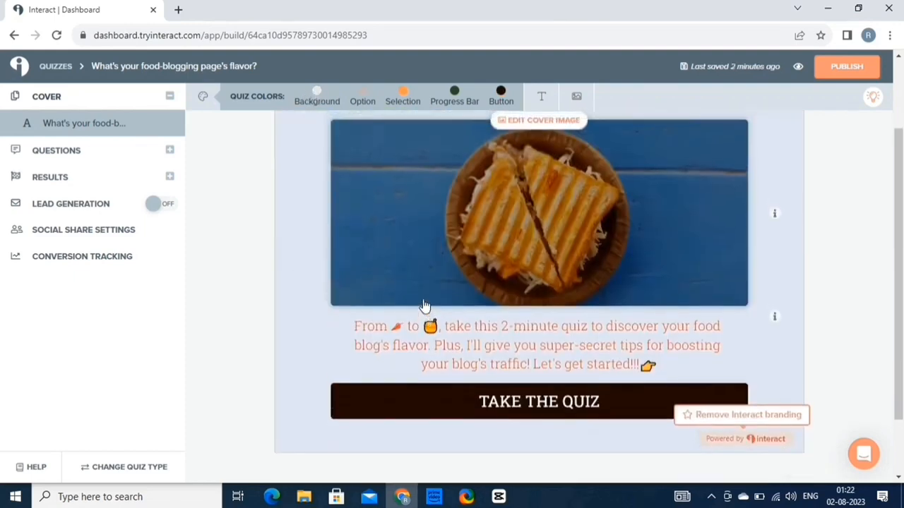
pyautogui.scroll(1, 423, 306)
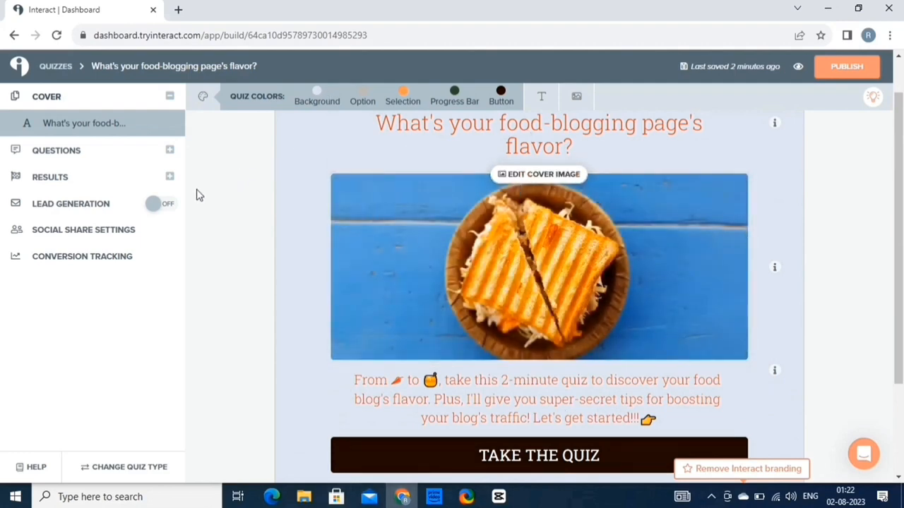
# Step: View the tips for the quiz cover page and close them
pyautogui.scroll(1, 198, 195)
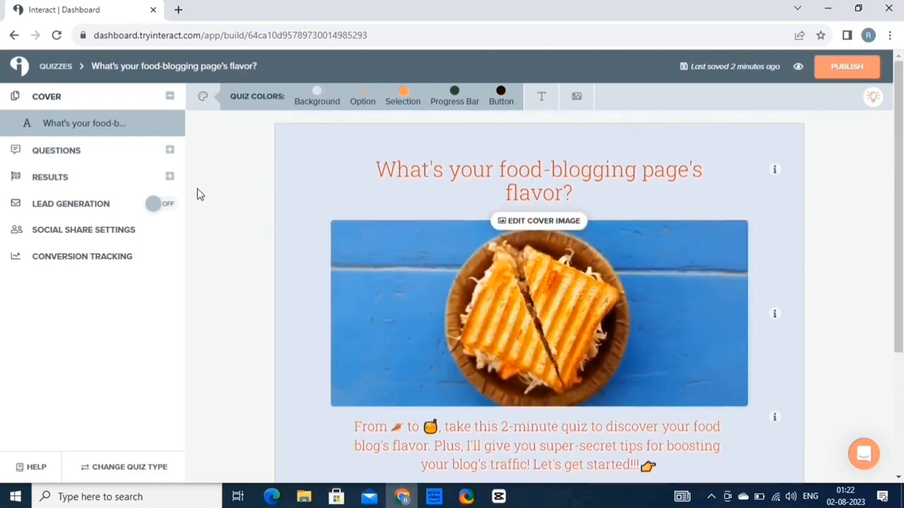
pyautogui.click(873, 99)
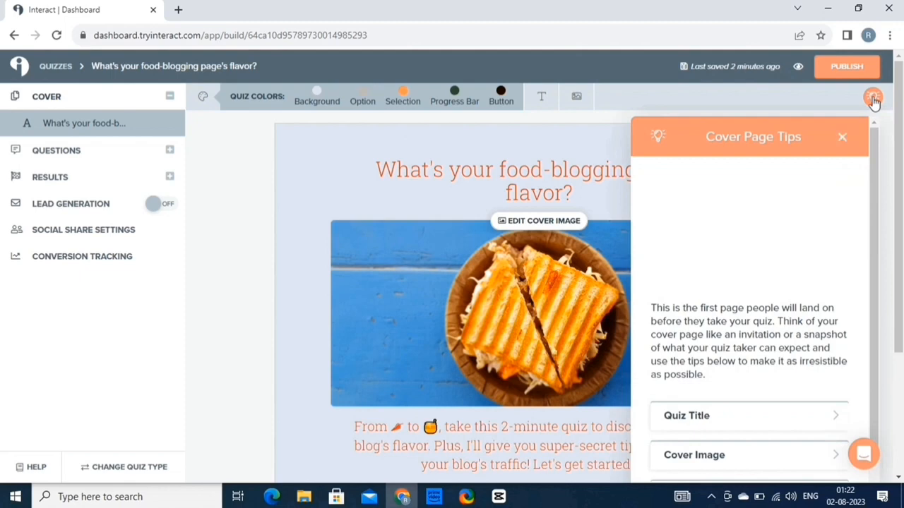
pyautogui.click(314, 349)
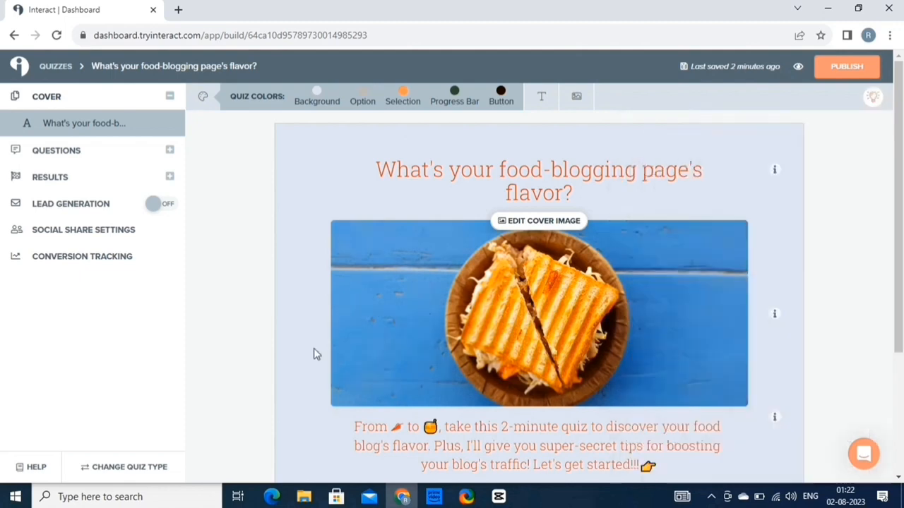
# Step: Delete the answer about exploring a fascination with food from the question "Why did you start a food blog?"
pyautogui.click(115, 162)
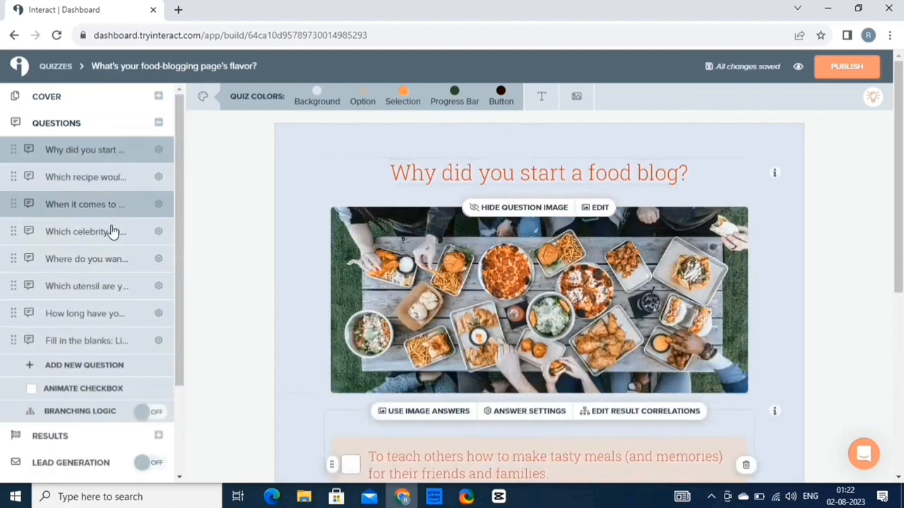
pyautogui.click(88, 389)
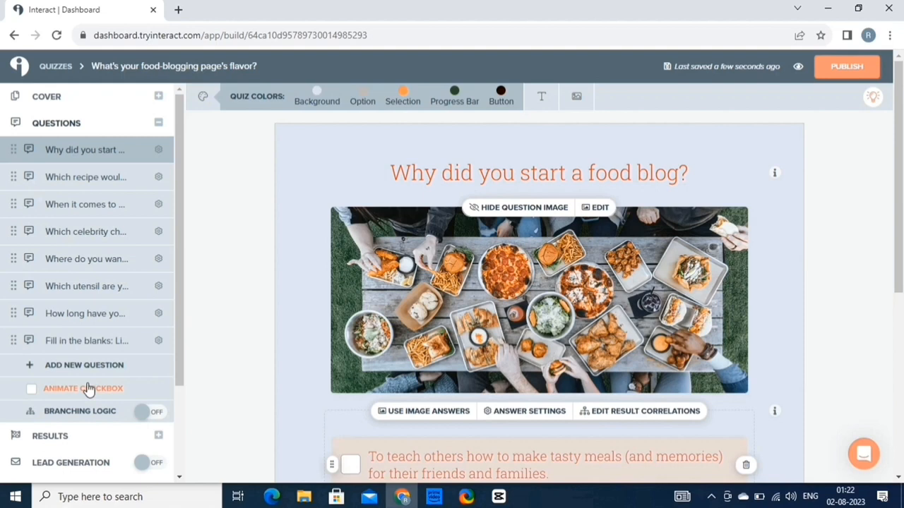
pyautogui.moveTo(88, 390); pyautogui.dragTo(145, 354)
pyautogui.scroll(-1, 844, 337)
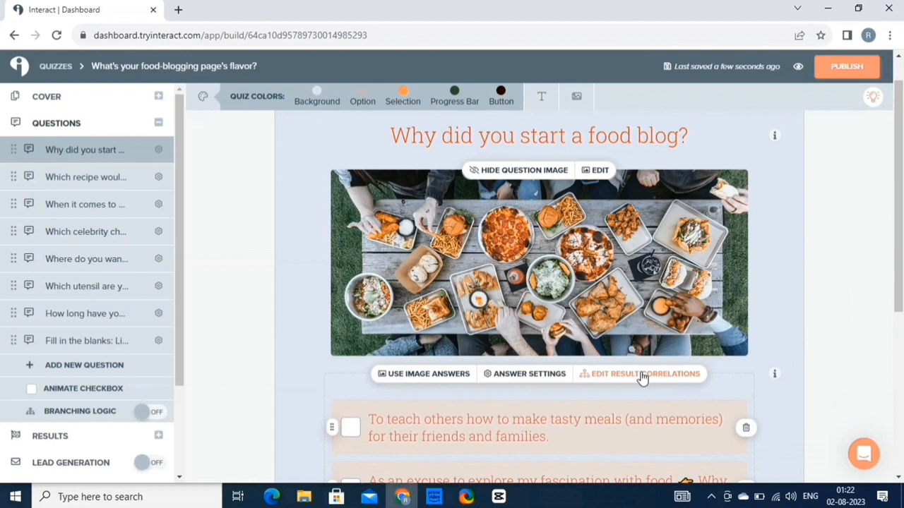
pyautogui.scroll(-3, 874, 349)
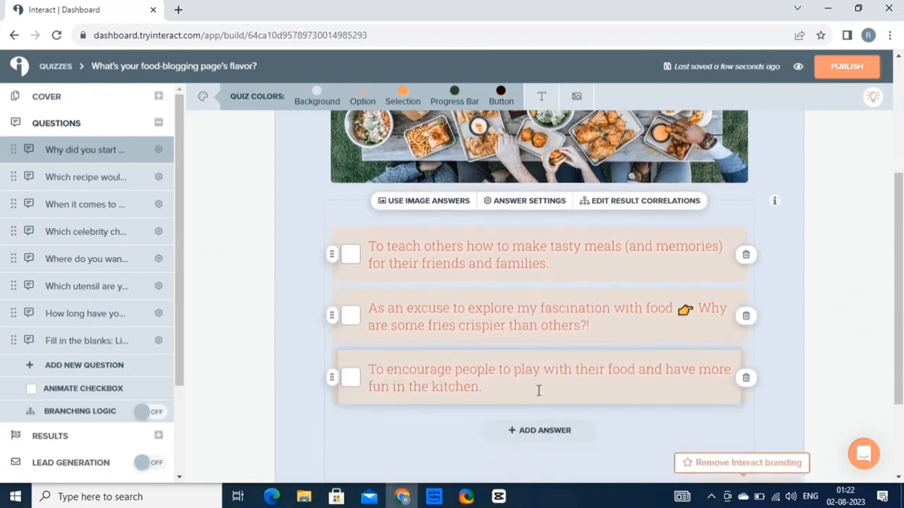
pyautogui.click(748, 317)
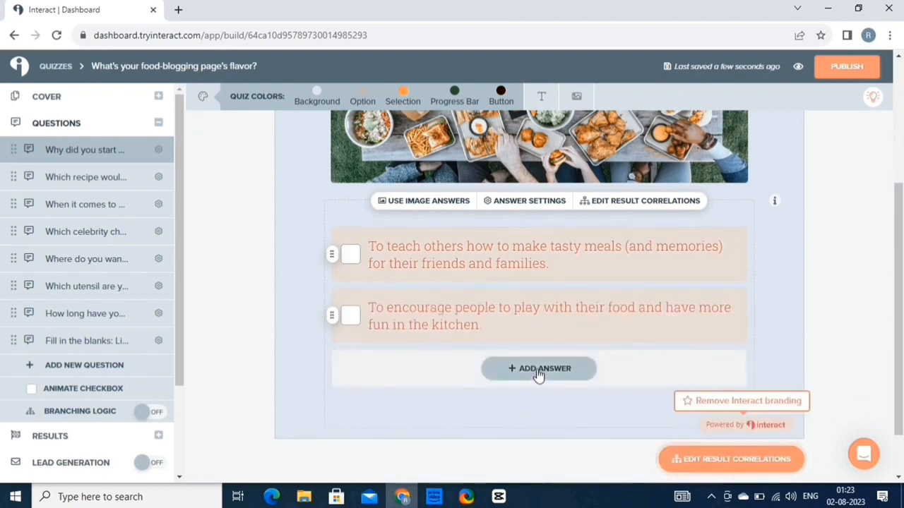
pyautogui.scroll(3, 538, 380)
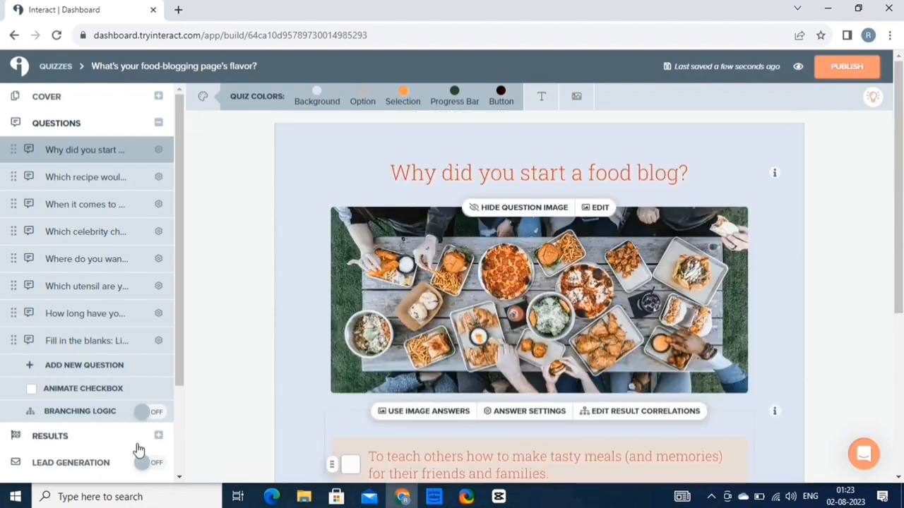
# Step: Review the recipe, blogging-struggle and celebrity chef questions and delete the celebrity chef question from the quiz
pyautogui.click(119, 177)
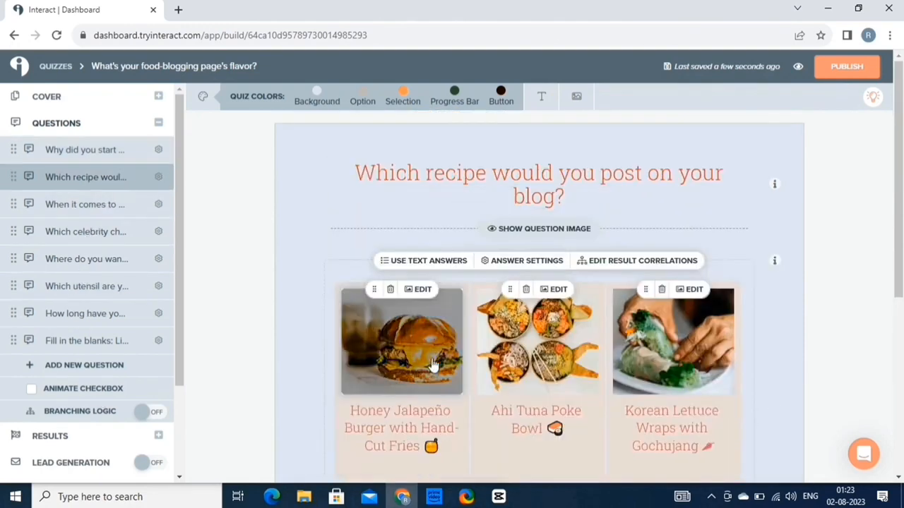
pyautogui.click(89, 206)
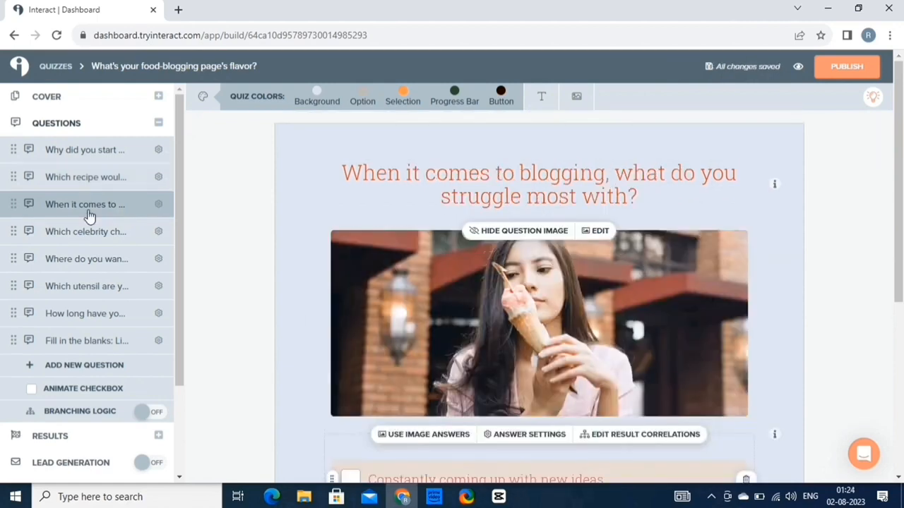
pyautogui.click(101, 229)
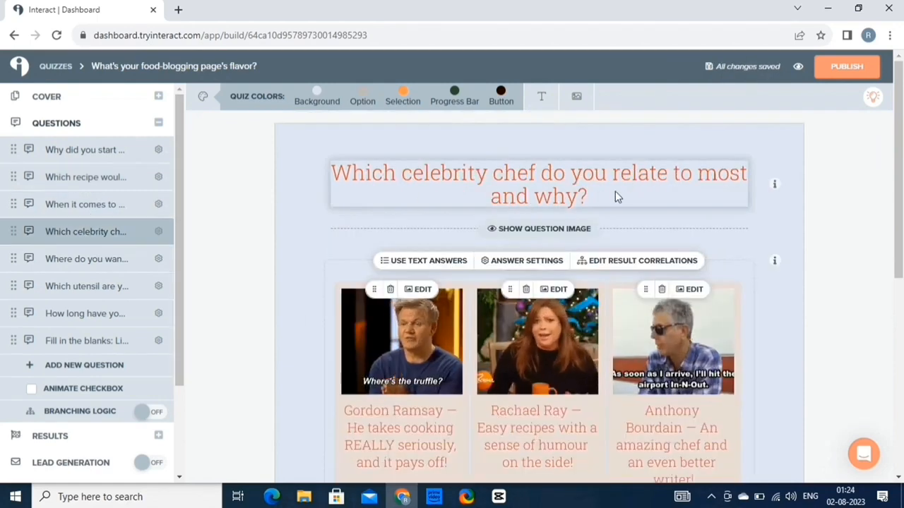
pyautogui.scroll(-2, 251, 381)
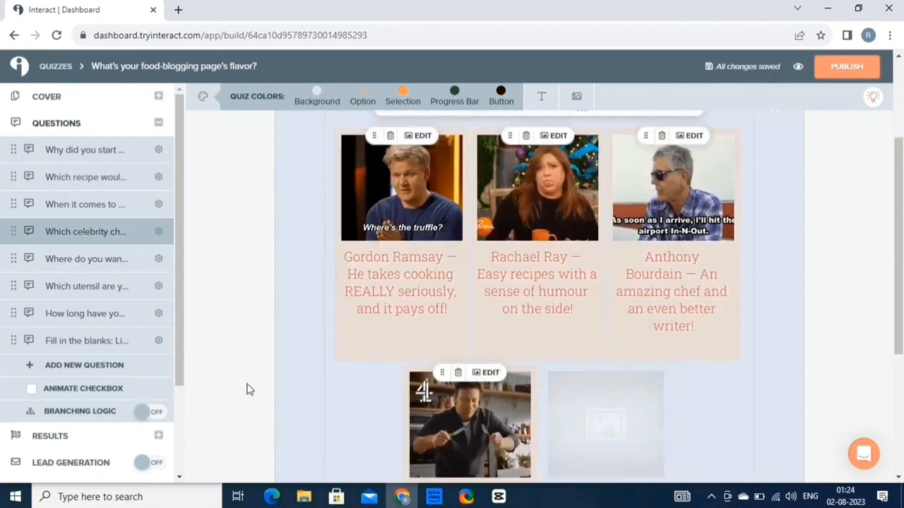
pyautogui.scroll(-2, 247, 389)
pyautogui.scroll(3, 247, 389)
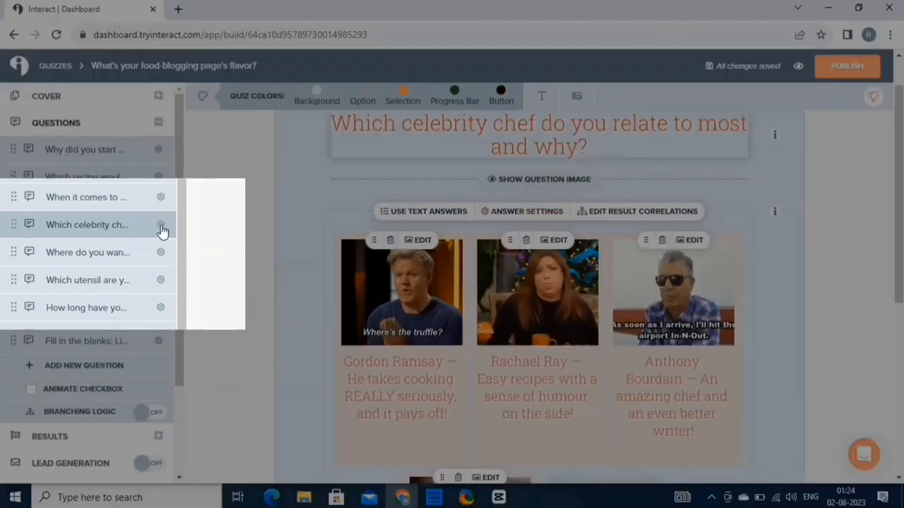
pyautogui.click(161, 228)
pyautogui.click(177, 254)
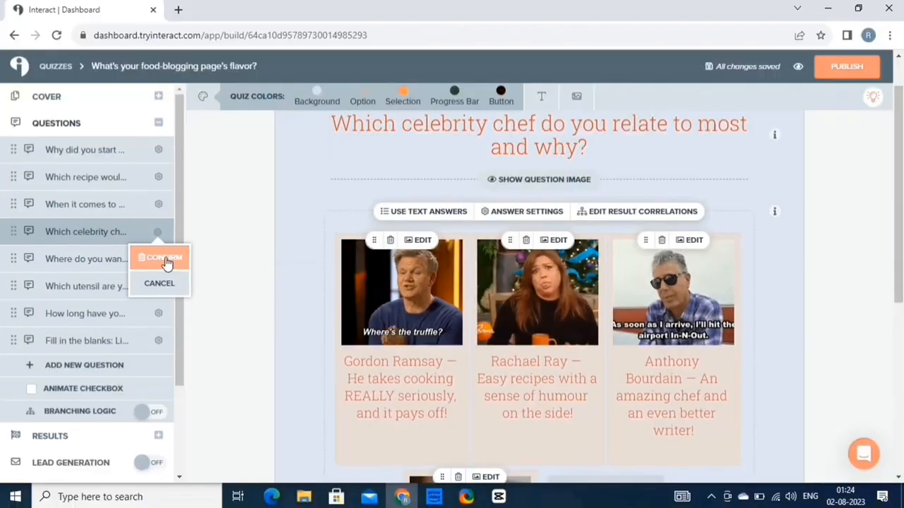
pyautogui.click(166, 262)
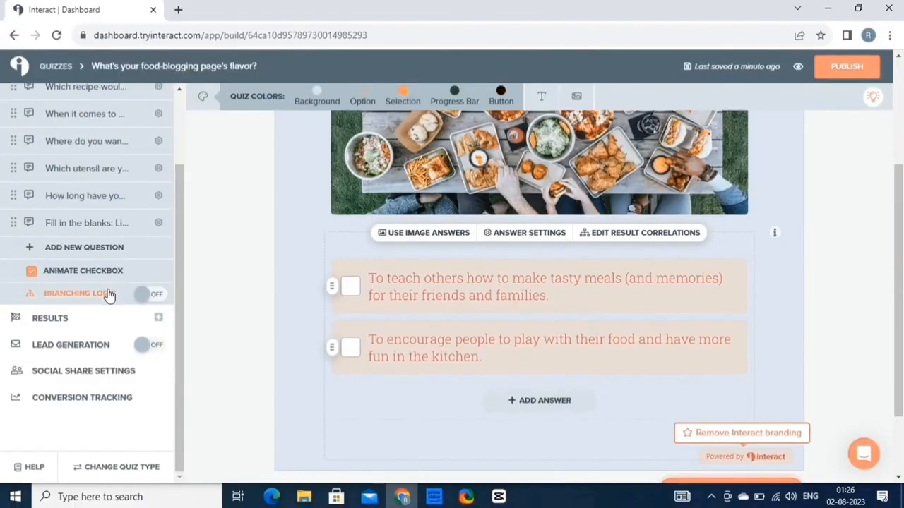
# Step: Turn on branching logic, dismiss the overview video and connect "Why did you start a food blog?" to the Start block
pyautogui.click(158, 295)
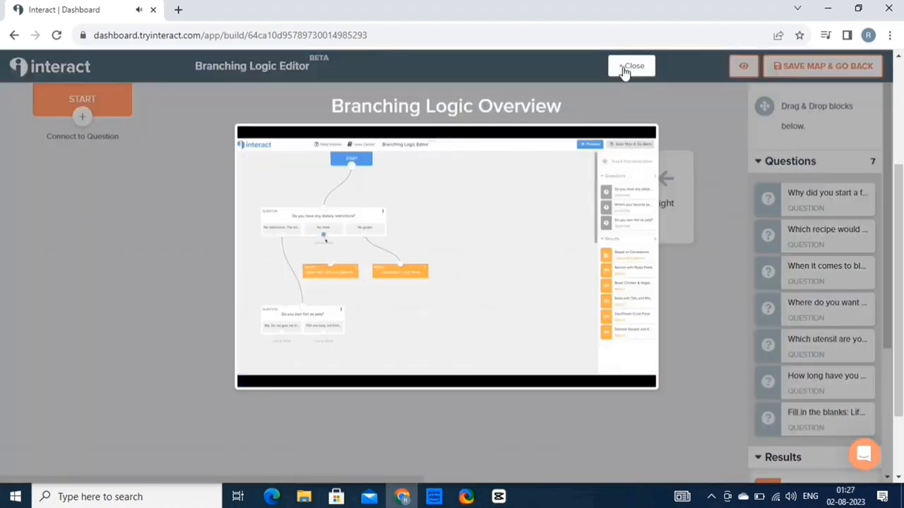
pyautogui.click(625, 68)
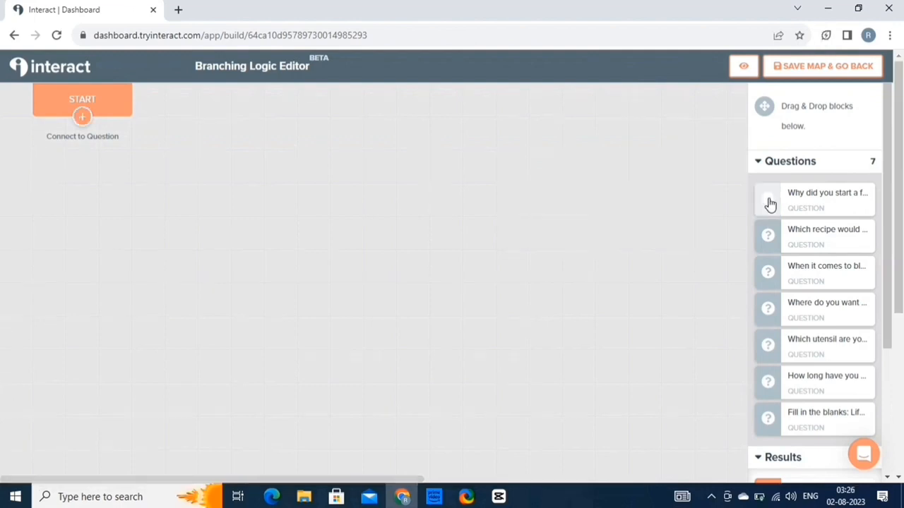
pyautogui.moveTo(769, 204); pyautogui.dragTo(165, 187)
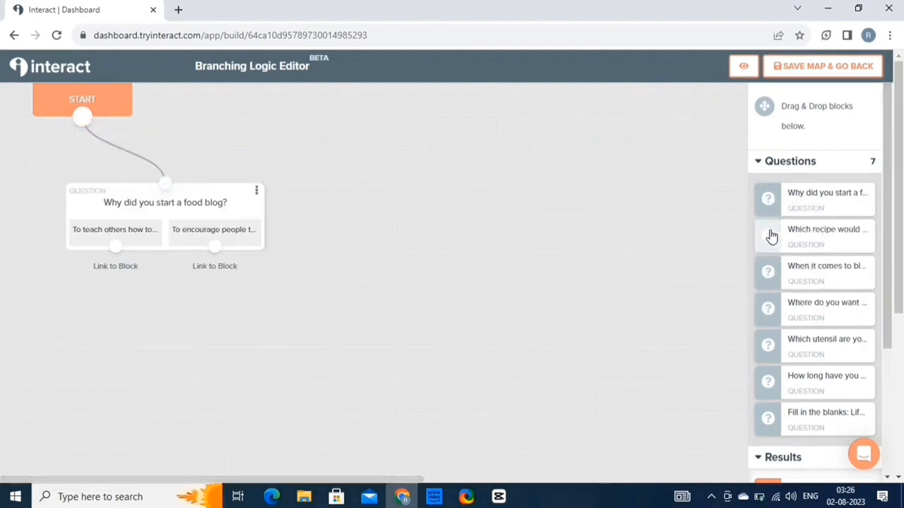
# Step: Add the recipe and blogging-struggle questions to the map, linking the "To teach others how to..." answer to the recipe question
pyautogui.moveTo(773, 235); pyautogui.dragTo(186, 306)
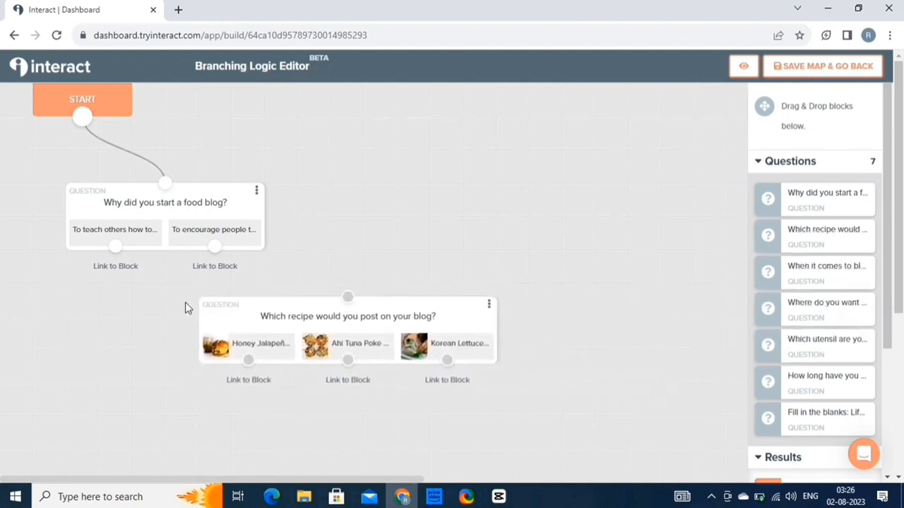
pyautogui.moveTo(115, 247); pyautogui.dragTo(281, 285)
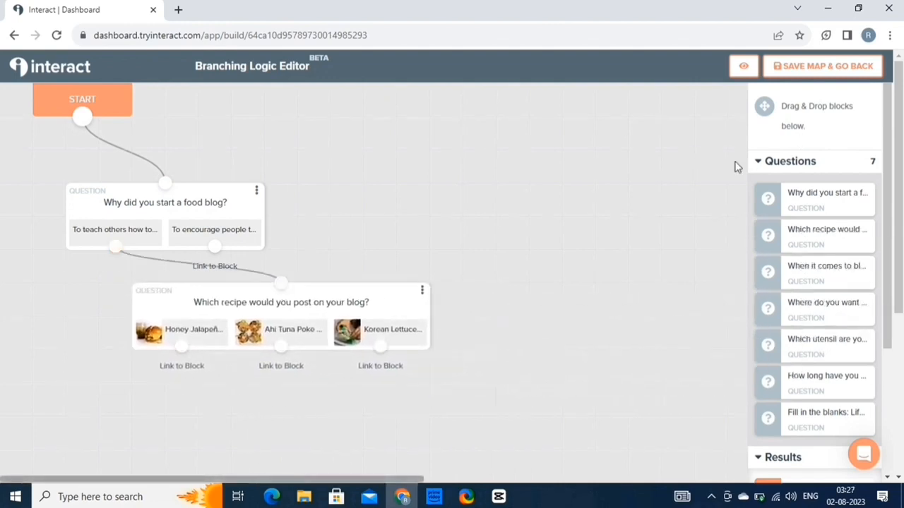
pyautogui.moveTo(770, 266); pyautogui.dragTo(296, 418)
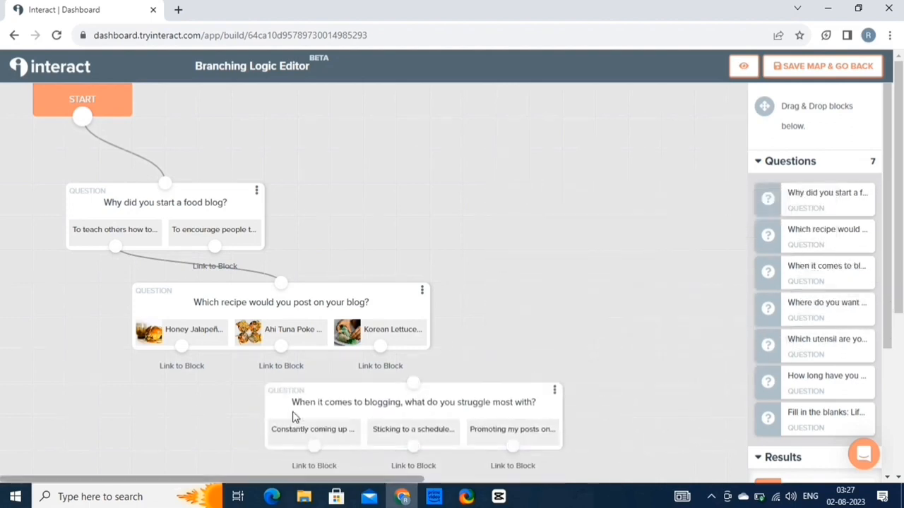
# Step: Arrange the remaining question blocks and link the Honey Jalapeño and "Constantly coming up..." answers to the year-from-now question
pyautogui.scroll(-2, 597, 279)
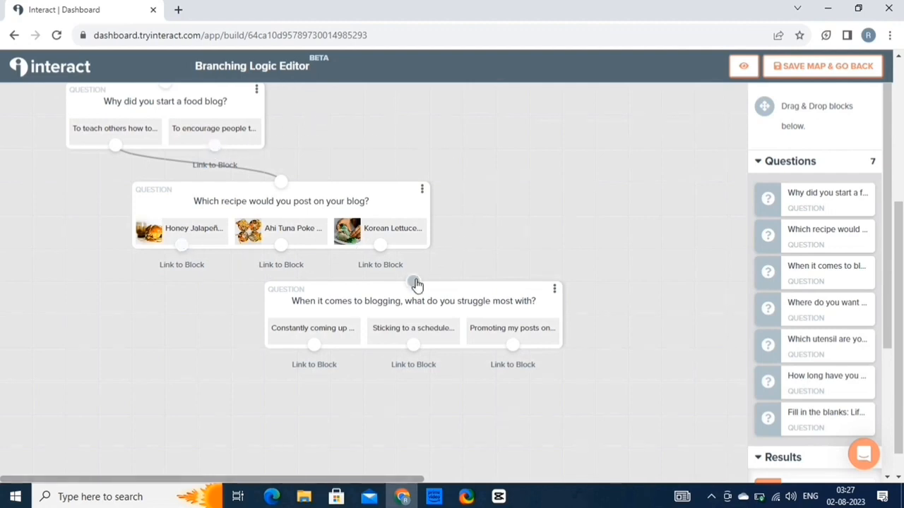
pyautogui.moveTo(216, 146); pyautogui.dragTo(605, 232)
pyautogui.moveTo(263, 214); pyautogui.dragTo(149, 263)
pyautogui.scroll(-2, 345, 233)
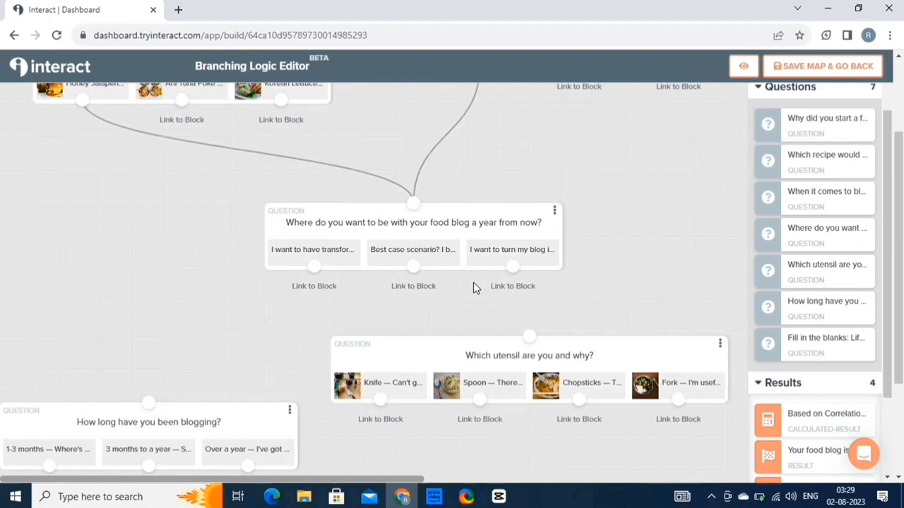
# Step: Link the answer "I want to turn my blog i..." to the question "How long have you been blogging?"
pyautogui.scroll(1, 474, 288)
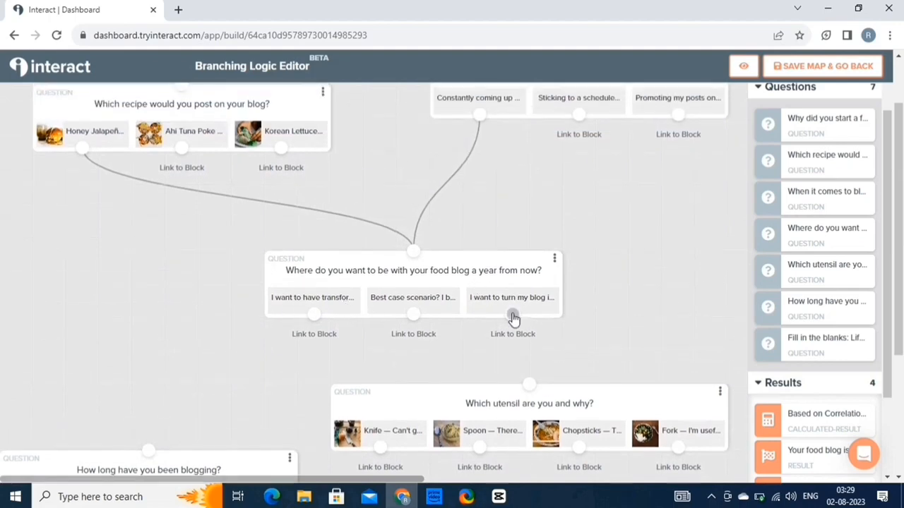
pyautogui.moveTo(513, 315); pyautogui.dragTo(151, 322)
pyautogui.scroll(-3, 327, 326)
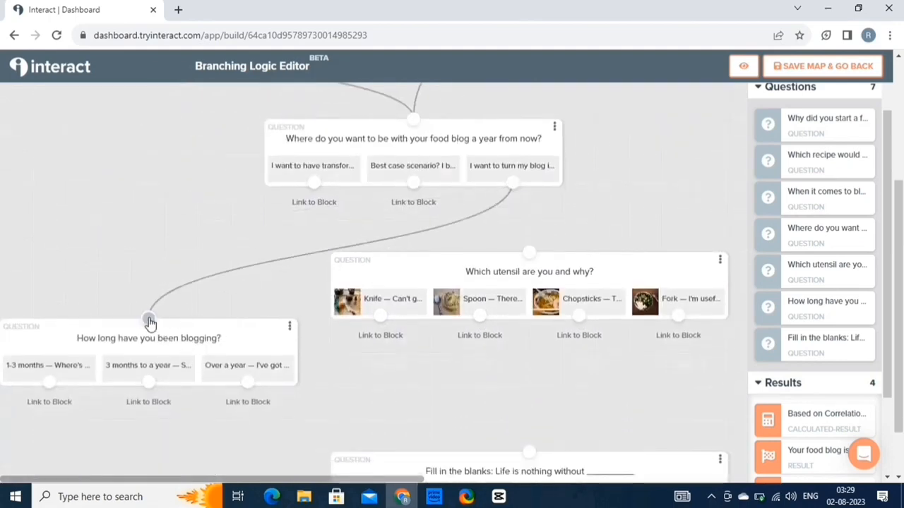
# Step: Link the Spoon answer to the "Fill in the blanks" question and save the branching map, returning to the quiz builder
pyautogui.scroll(-10, 650, 240)
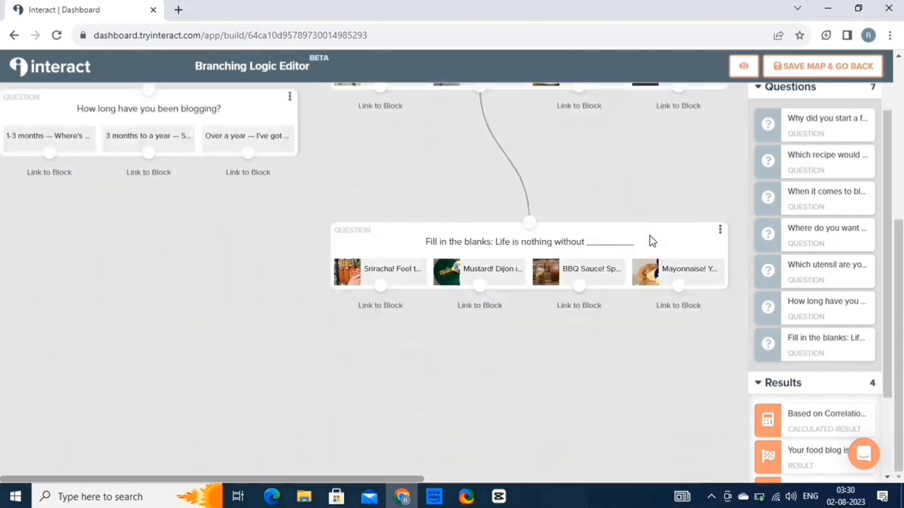
pyautogui.scroll(-3, 650, 240)
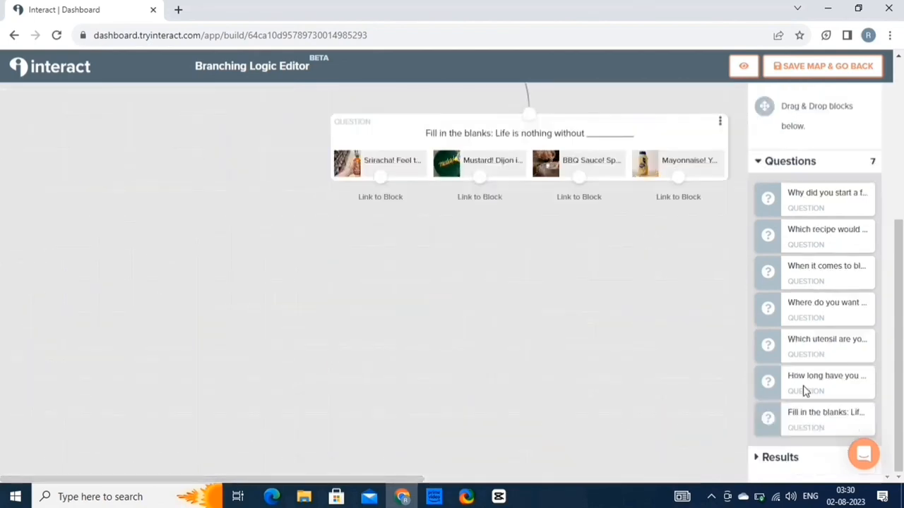
pyautogui.click(842, 70)
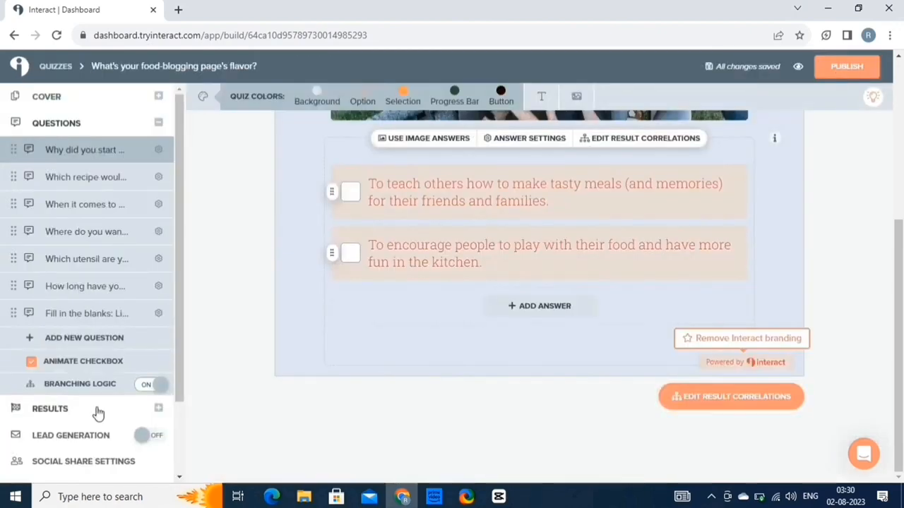
# Step: Enable redirecting for the "Your food blog is... Sweet!" quiz result and save the redirect settings
pyautogui.click(98, 413)
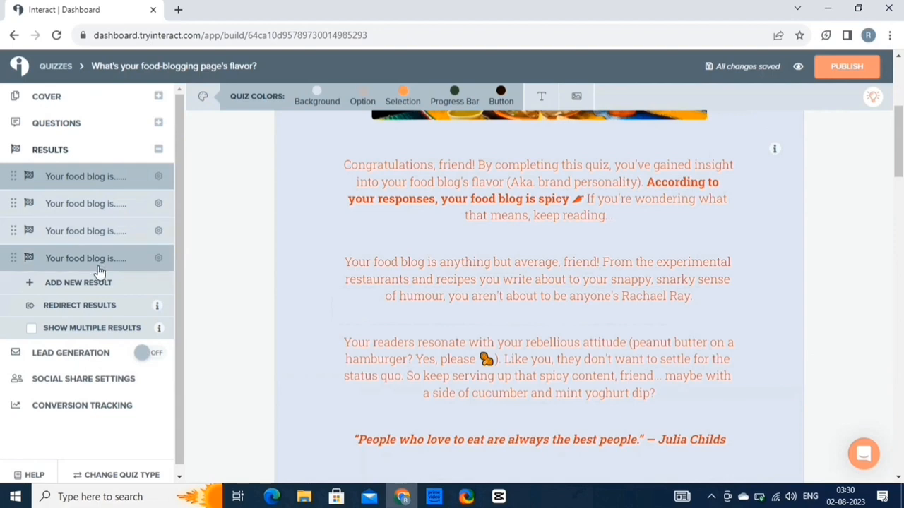
pyautogui.scroll(3, 297, 223)
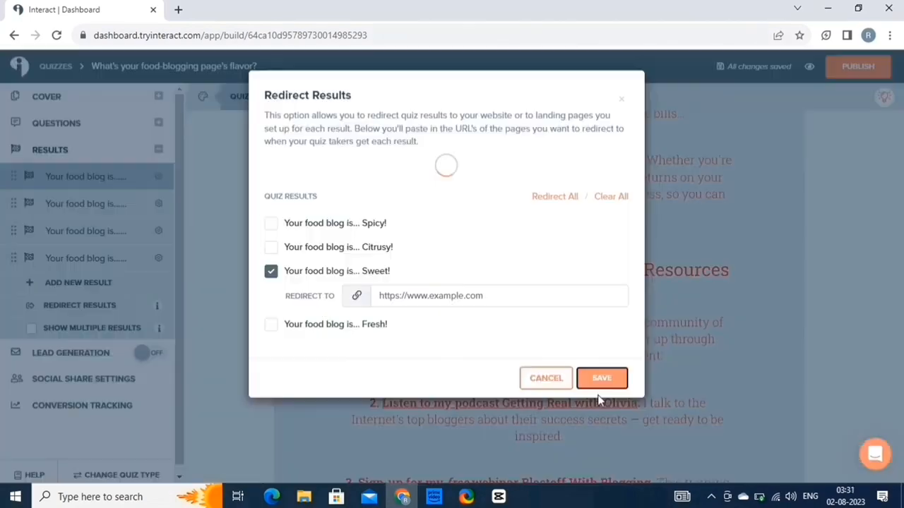
pyautogui.click(601, 379)
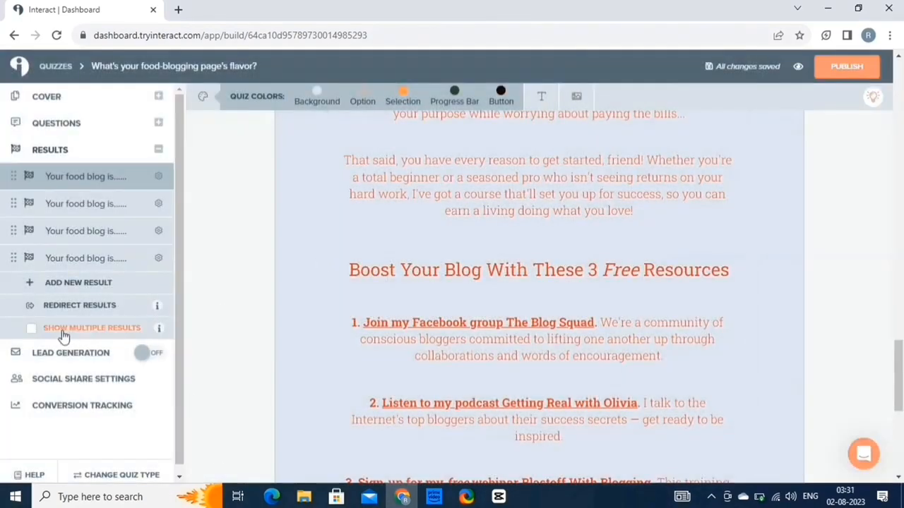
# Step: Turn on Show Multiple Results for the quiz and enable lead generation
pyautogui.click(61, 331)
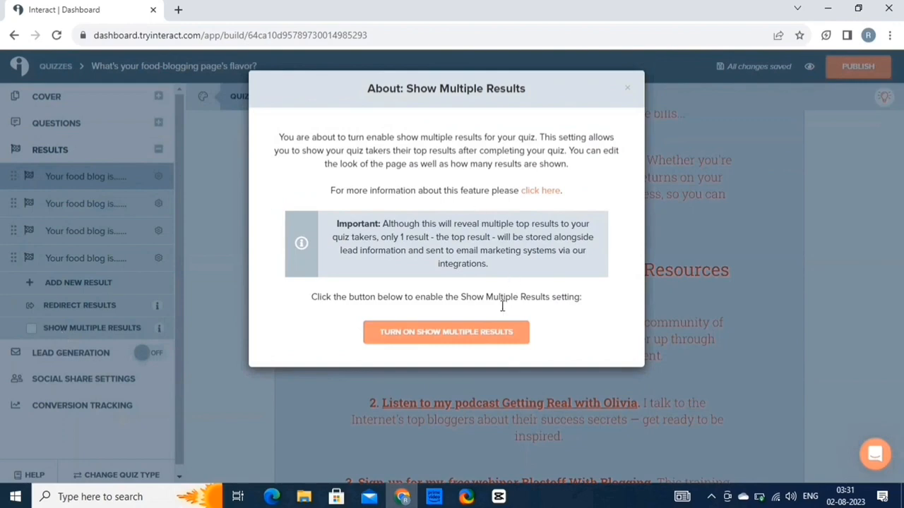
pyautogui.click(481, 338)
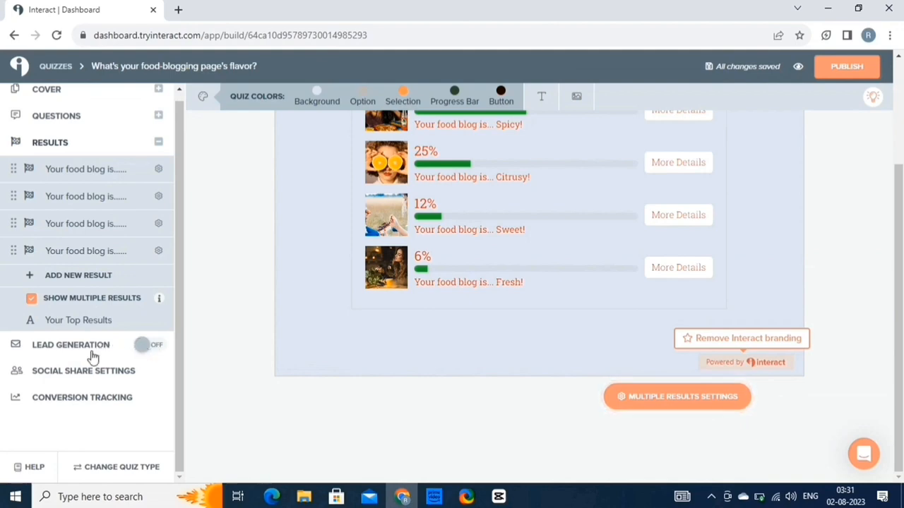
pyautogui.click(150, 346)
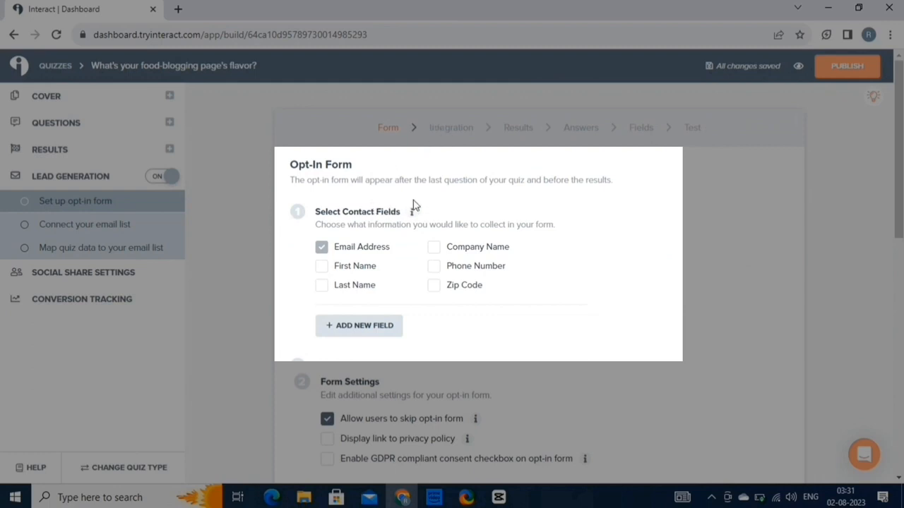
# Step: Add the First Name and Phone Number contact fields to the opt-in form and save its advanced form settings with the default error messages
pyautogui.click(334, 272)
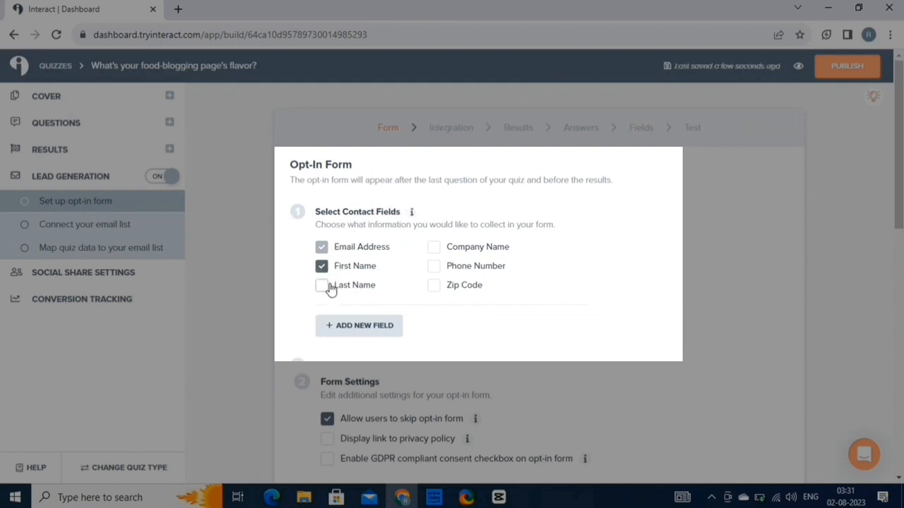
pyautogui.click(436, 268)
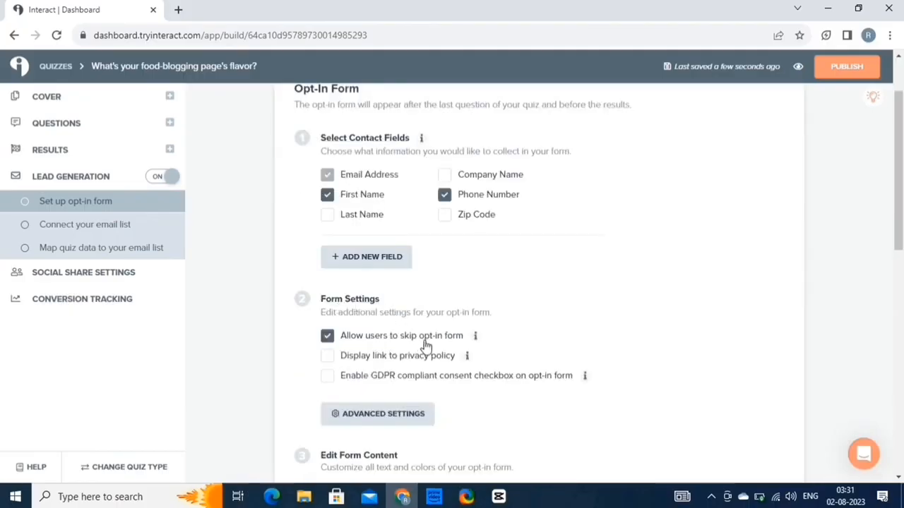
pyautogui.scroll(-1, 494, 344)
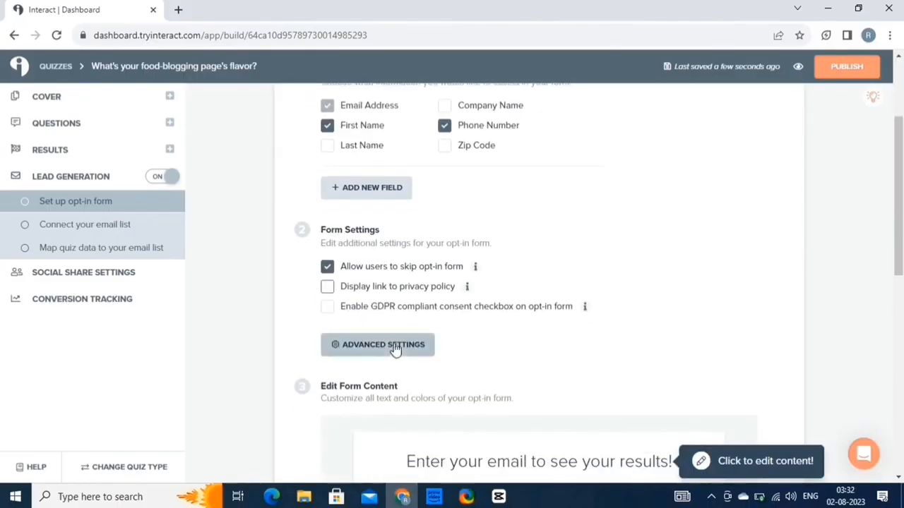
pyautogui.click(396, 346)
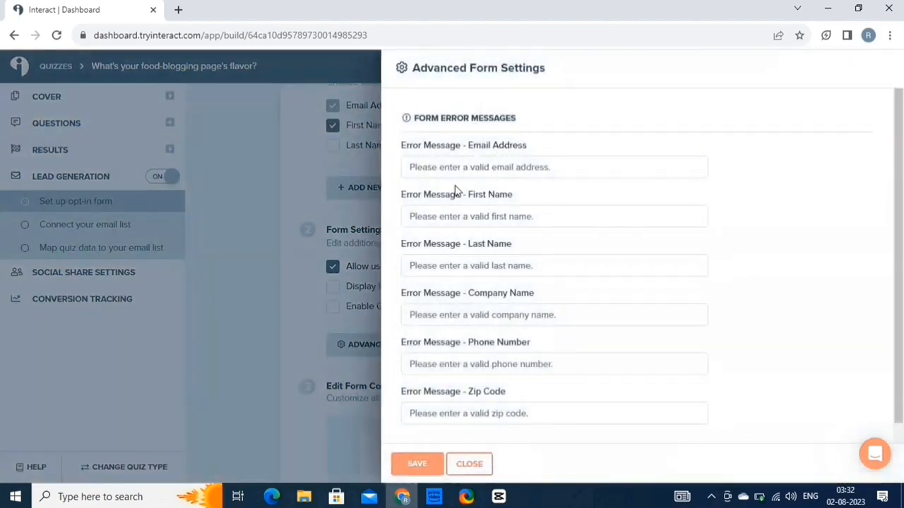
pyautogui.scroll(-1, 536, 305)
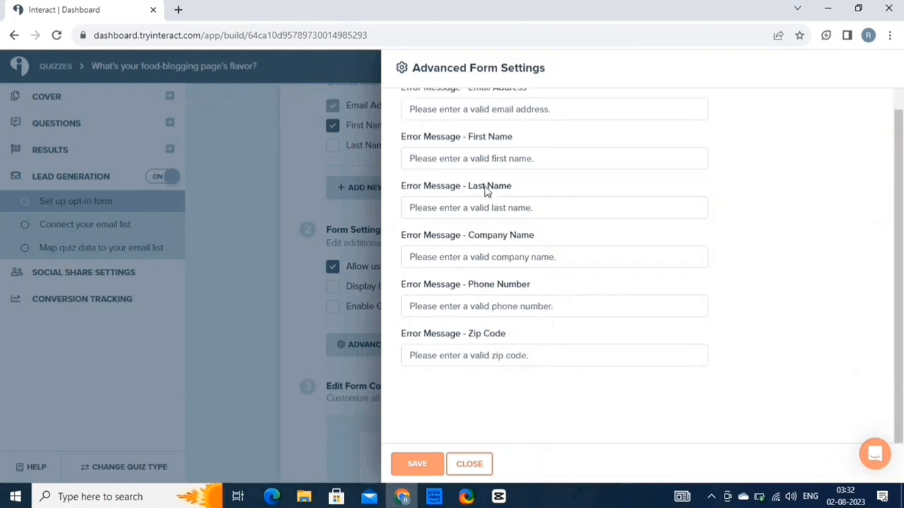
pyautogui.click(429, 464)
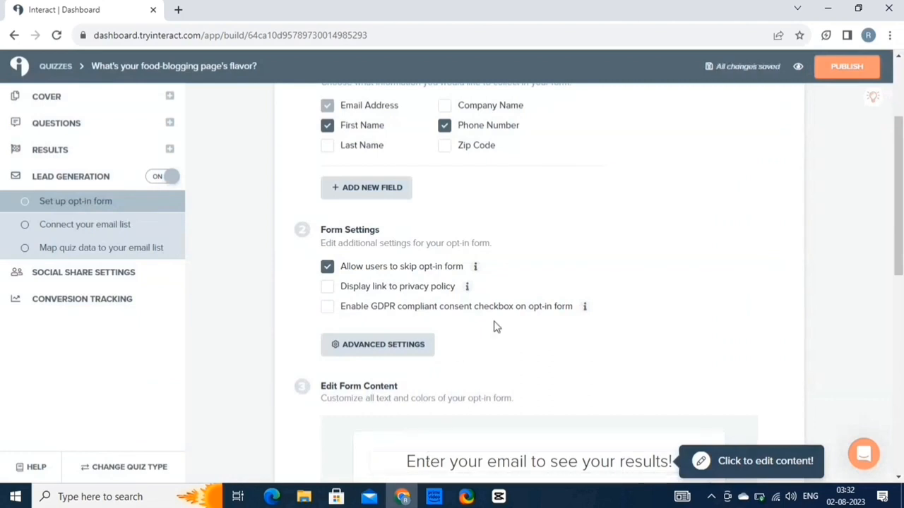
# Step: Color the opt-in form's See My Results button black and save the form, continuing to the integration setup
pyautogui.scroll(-4, 518, 335)
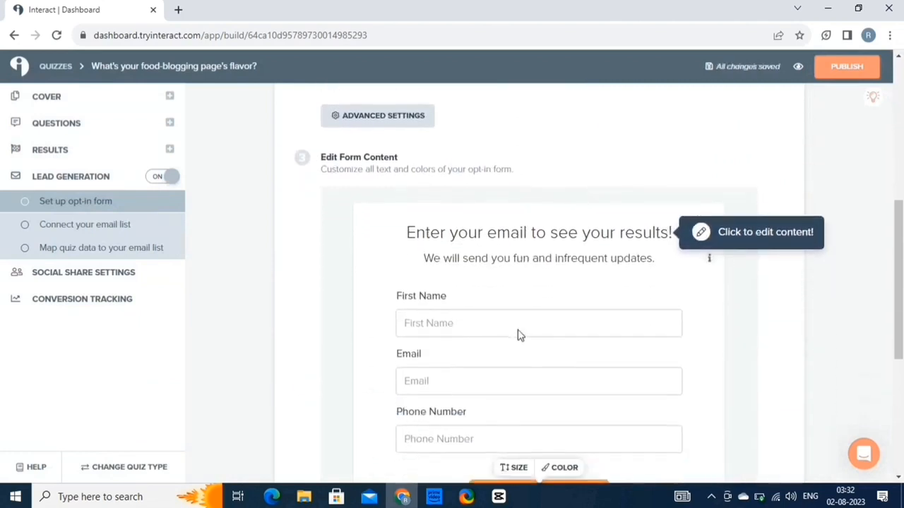
pyautogui.scroll(-1, 518, 335)
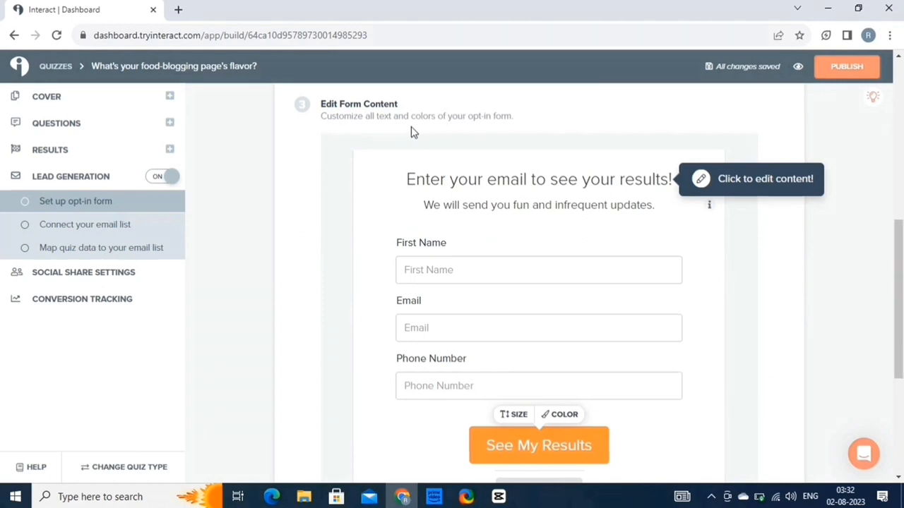
pyautogui.scroll(-4, 617, 356)
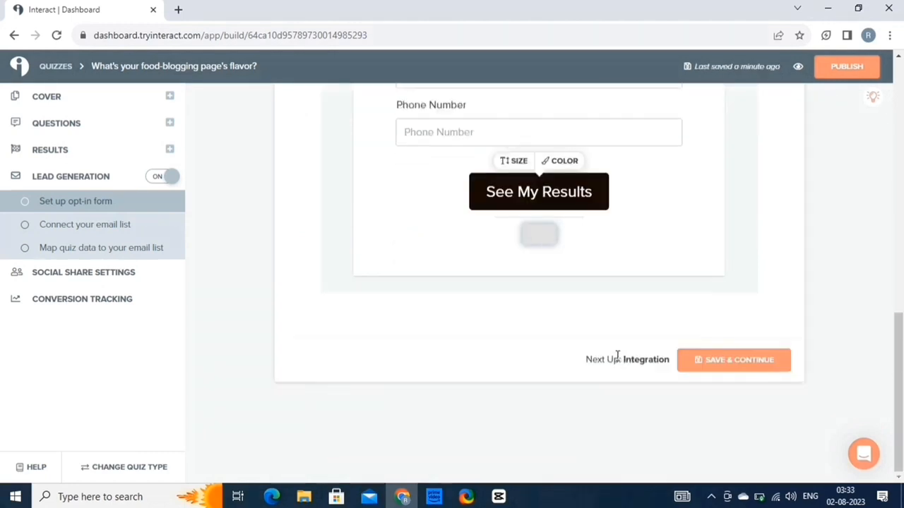
pyautogui.click(735, 362)
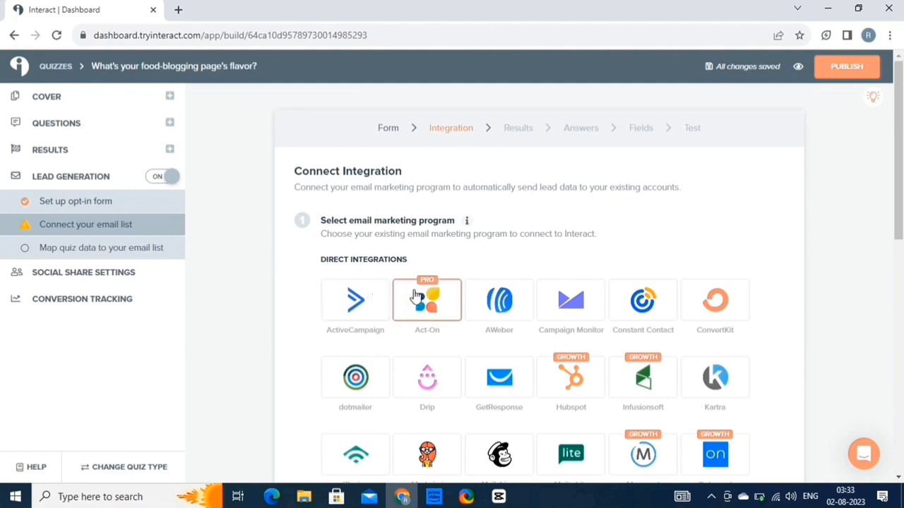
# Step: Choose Zapier as the quiz's integration, continue without an optional Zapier template and test the integration
pyautogui.scroll(-6, 385, 293)
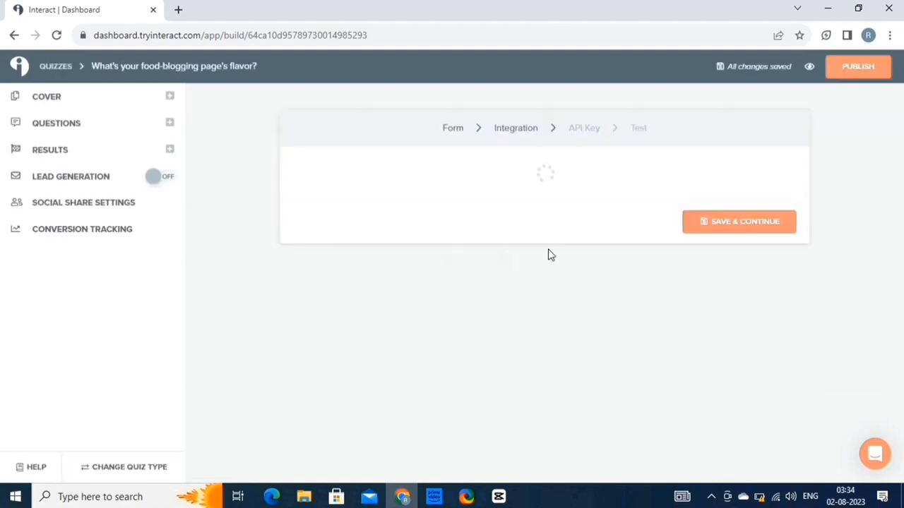
pyautogui.scroll(-10, 479, 359)
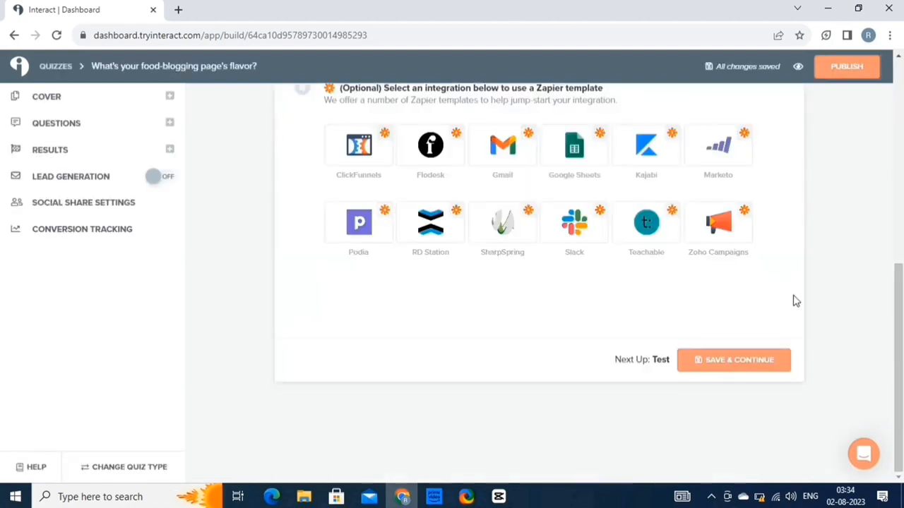
pyautogui.click(741, 367)
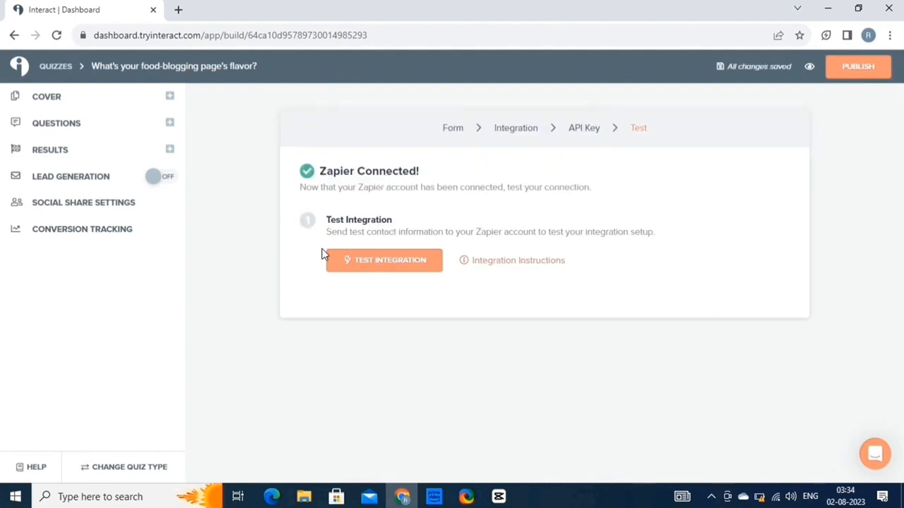
pyautogui.click(385, 261)
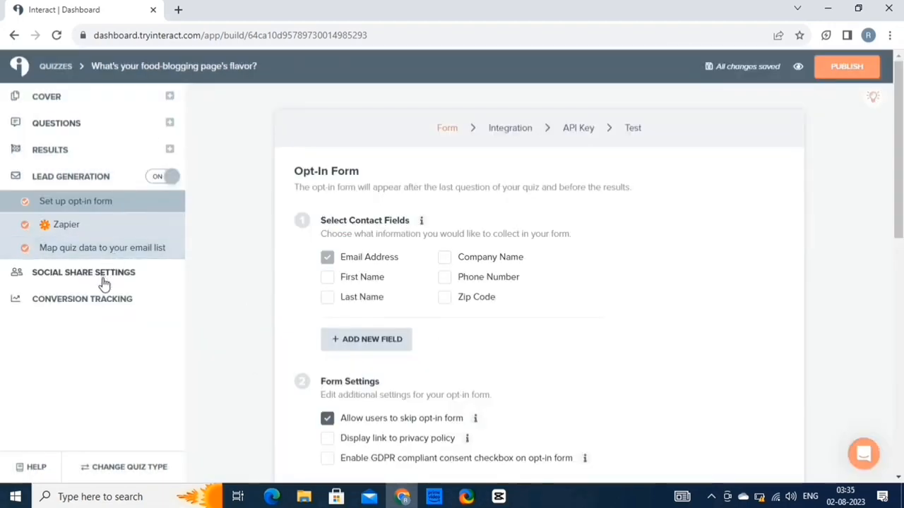
# Step: Hide the social share buttons on results, enable LinkedIn and disable Twitter sharing, and save the social share settings
pyautogui.click(102, 279)
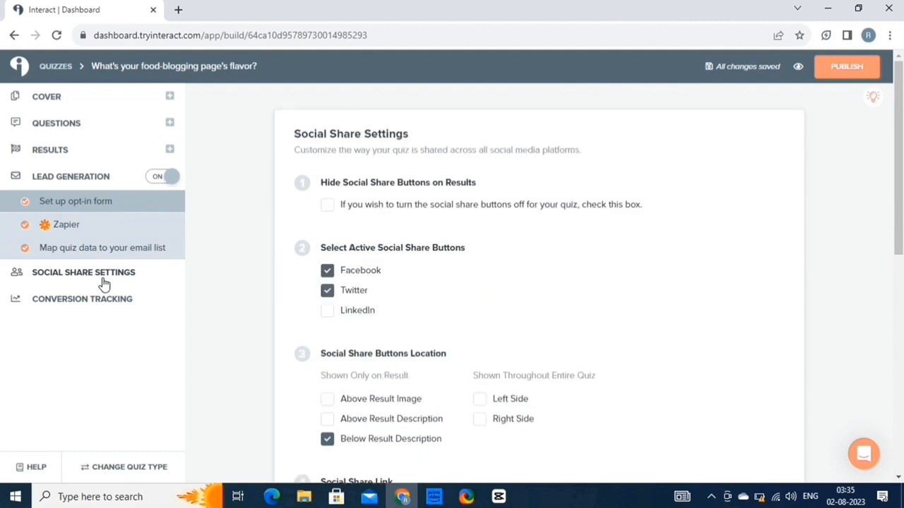
pyautogui.click(328, 206)
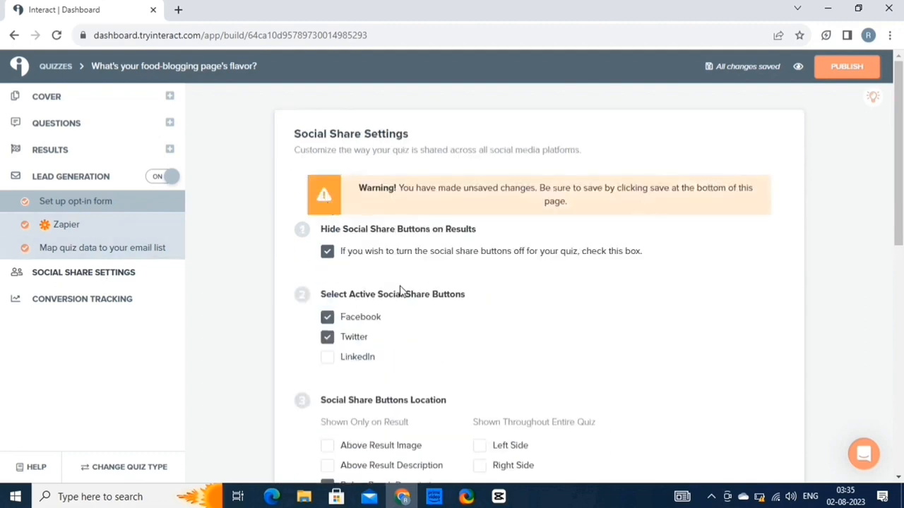
pyautogui.scroll(-2, 424, 318)
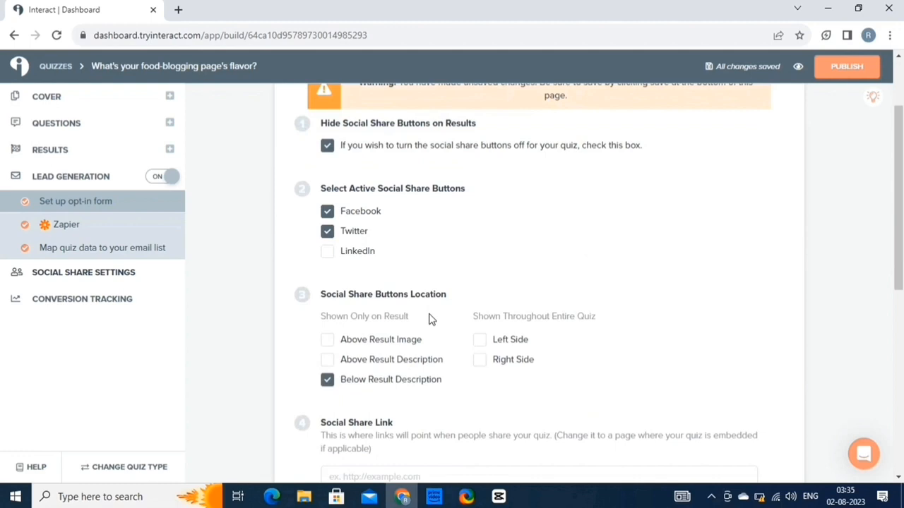
pyautogui.click(328, 256)
pyautogui.click(327, 232)
pyautogui.scroll(-3, 332, 311)
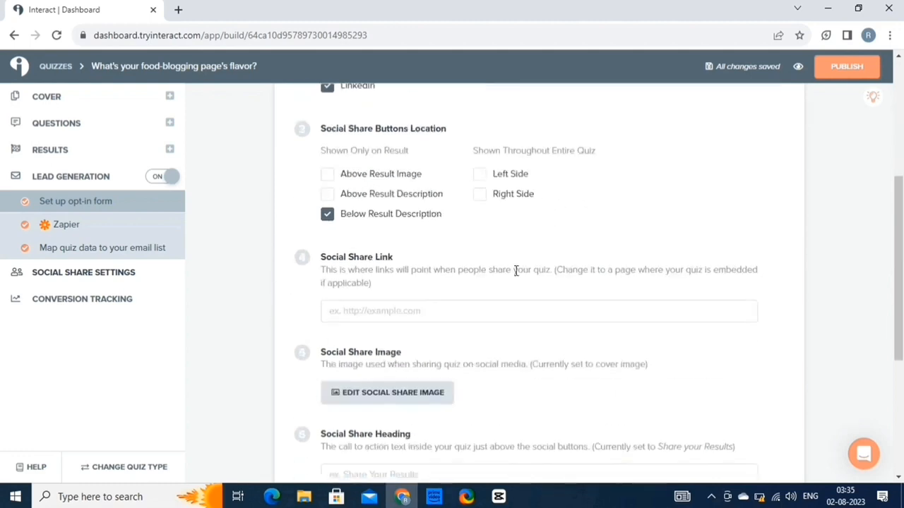
pyautogui.scroll(-3, 544, 391)
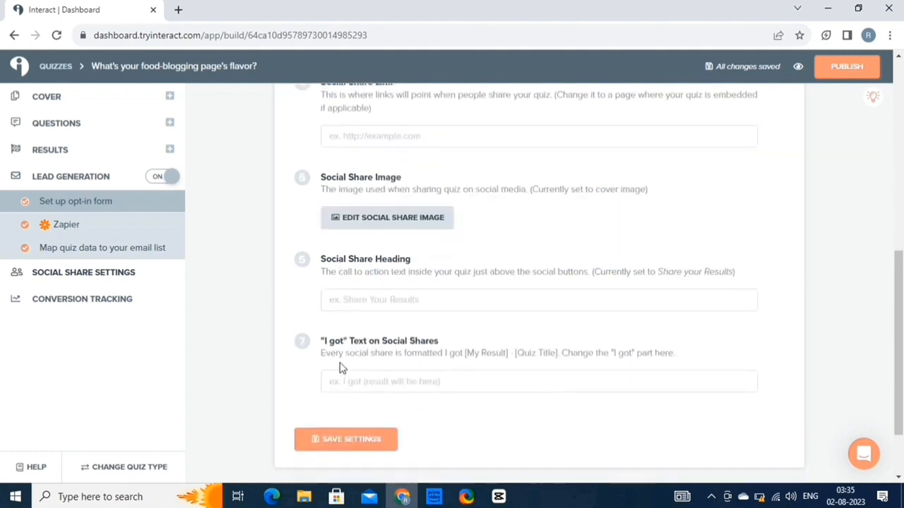
pyautogui.click(351, 438)
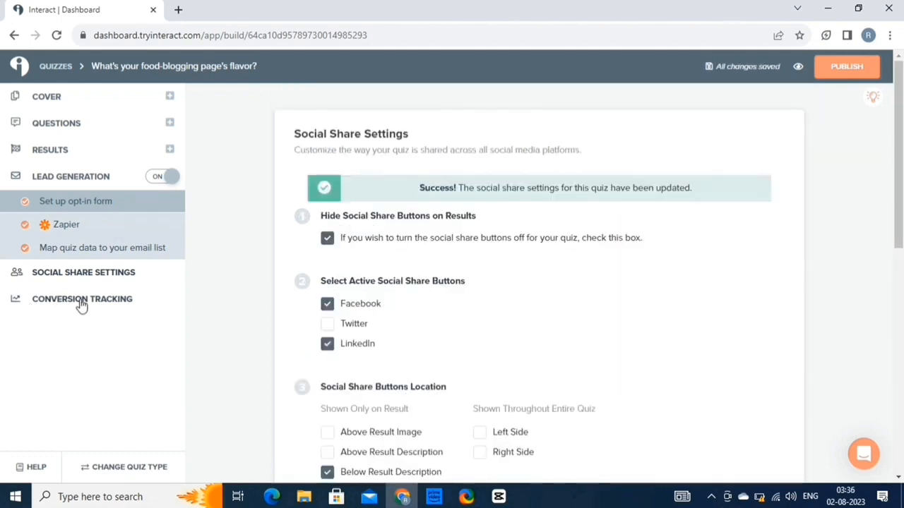
# Step: Review the conversion tracking page and the available quiz types, keeping the Personality type
pyautogui.click(81, 306)
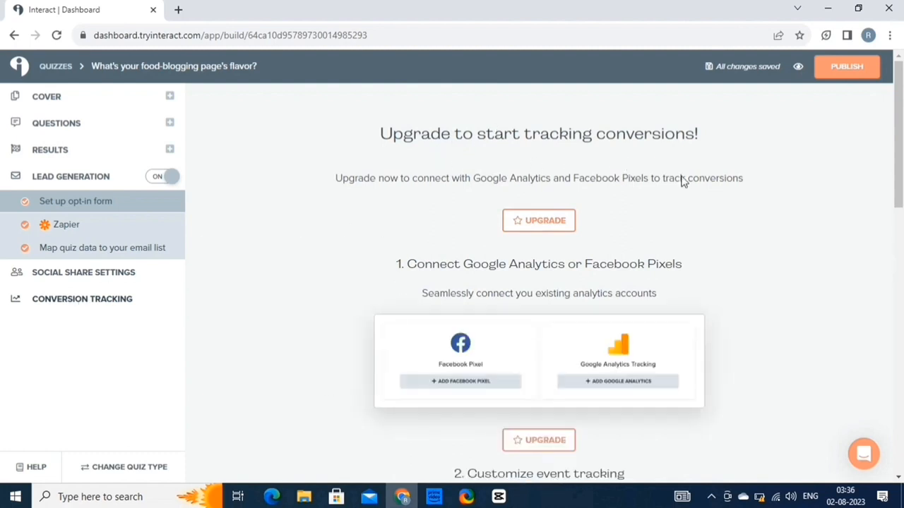
pyautogui.click(118, 101)
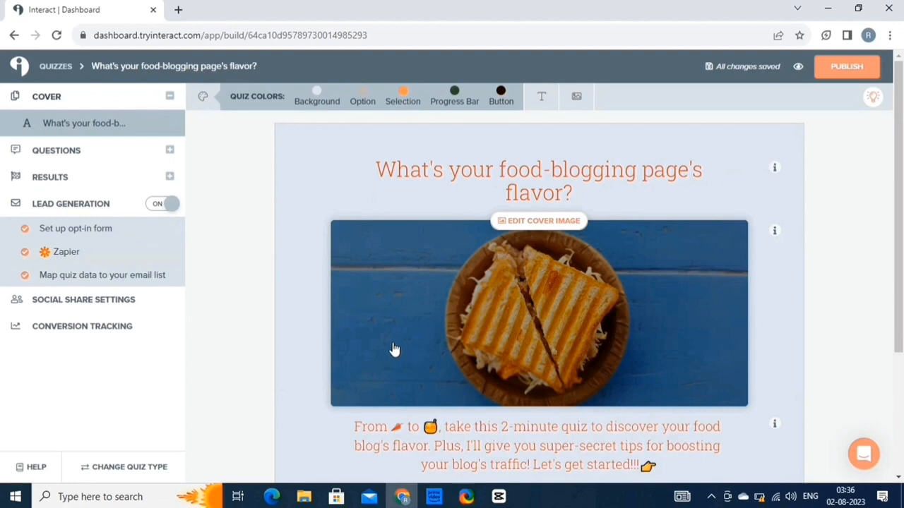
pyautogui.click(135, 469)
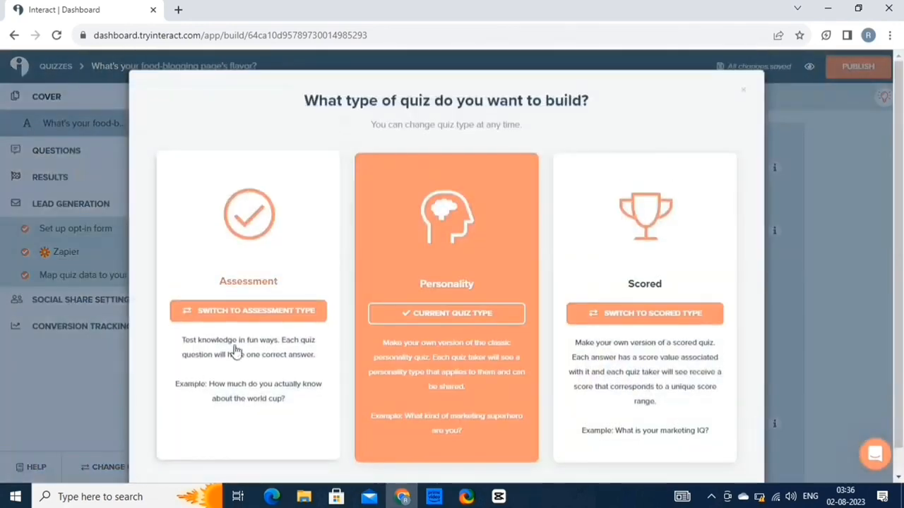
pyautogui.click(741, 91)
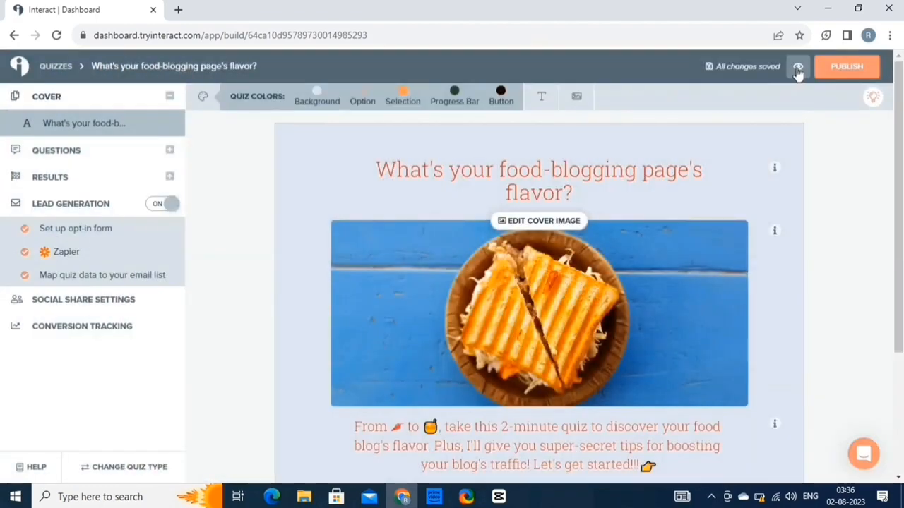
# Step: Preview the quiz from the builder, close the preview and publish the quiz to reach its sharing options
pyautogui.click(797, 71)
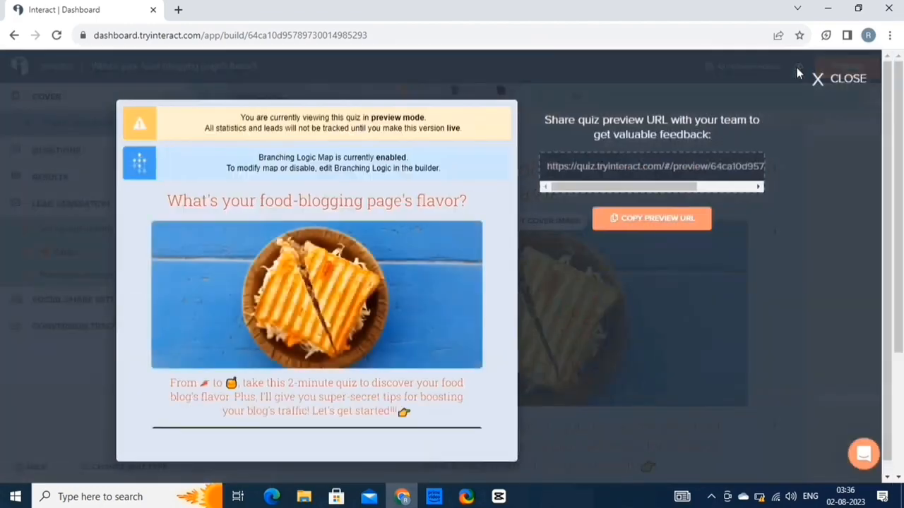
pyautogui.click(819, 79)
pyautogui.click(853, 69)
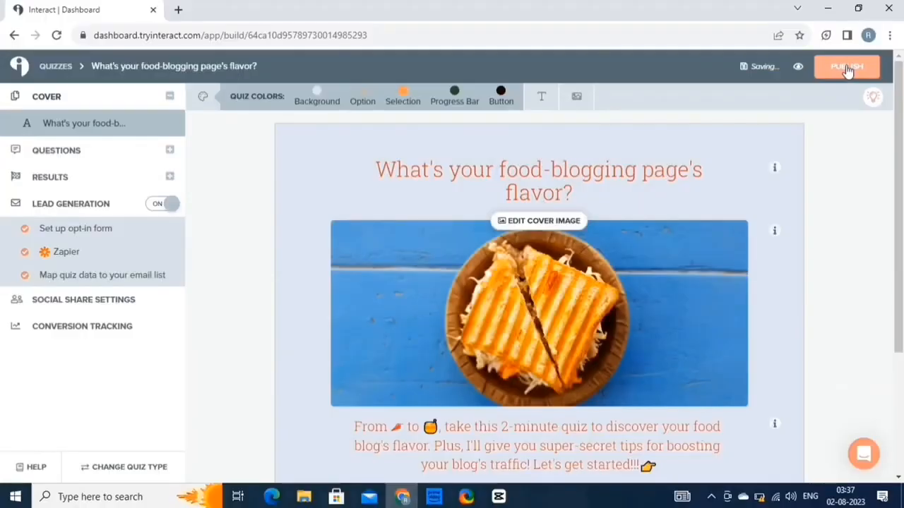
pyautogui.click(846, 64)
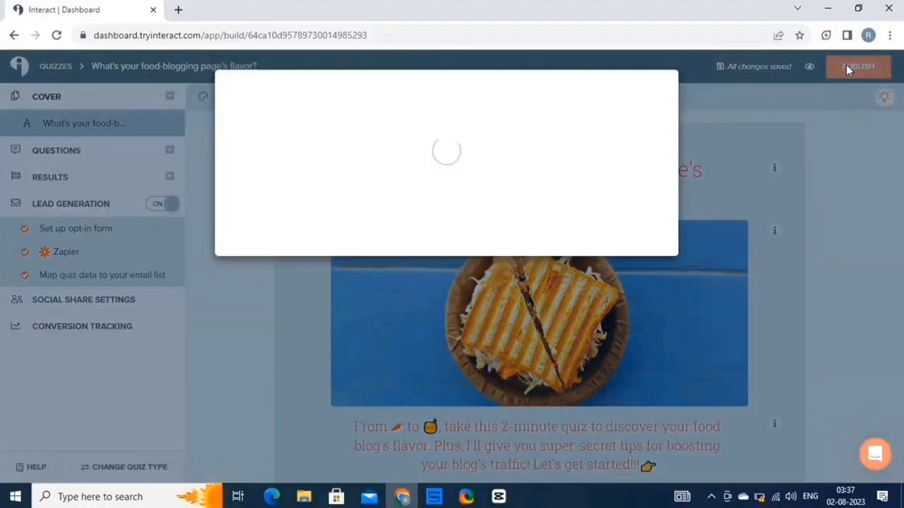
pyautogui.click(457, 204)
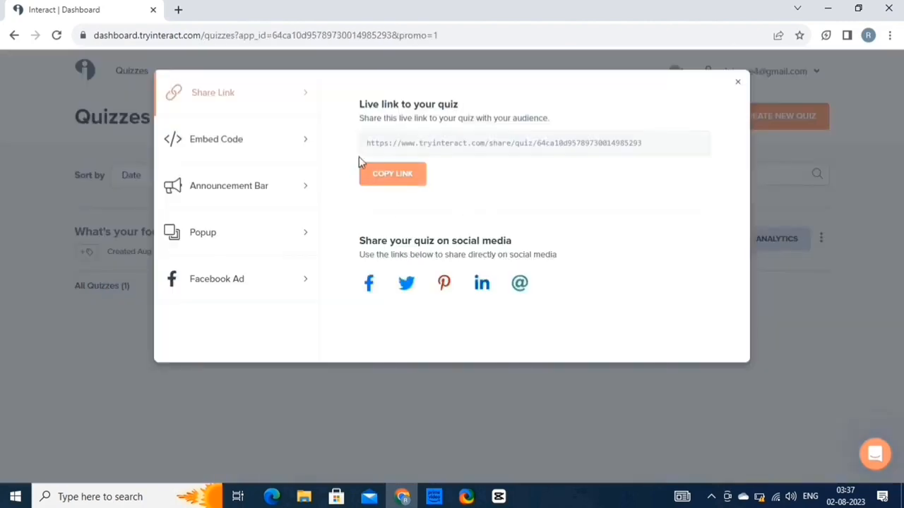
# Step: Copy the live share link to the quiz and open it in a new browser tab
pyautogui.click(390, 176)
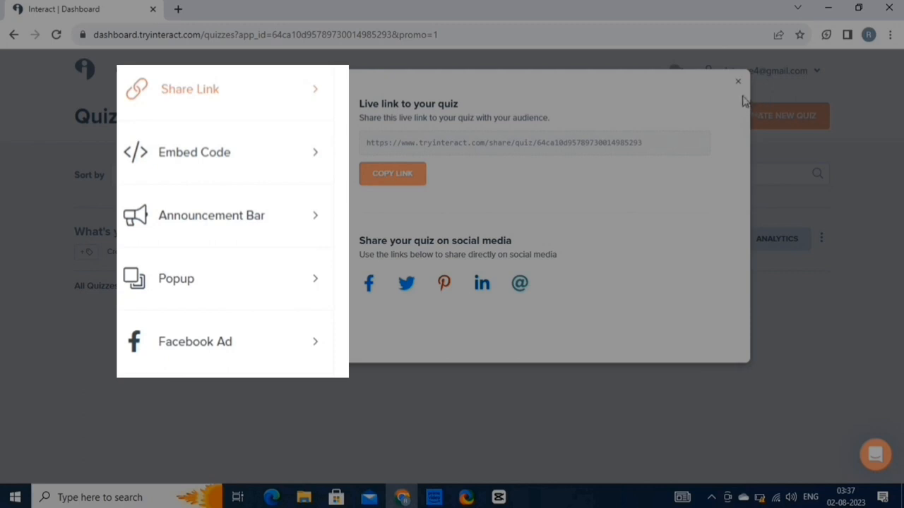
pyautogui.click(737, 83)
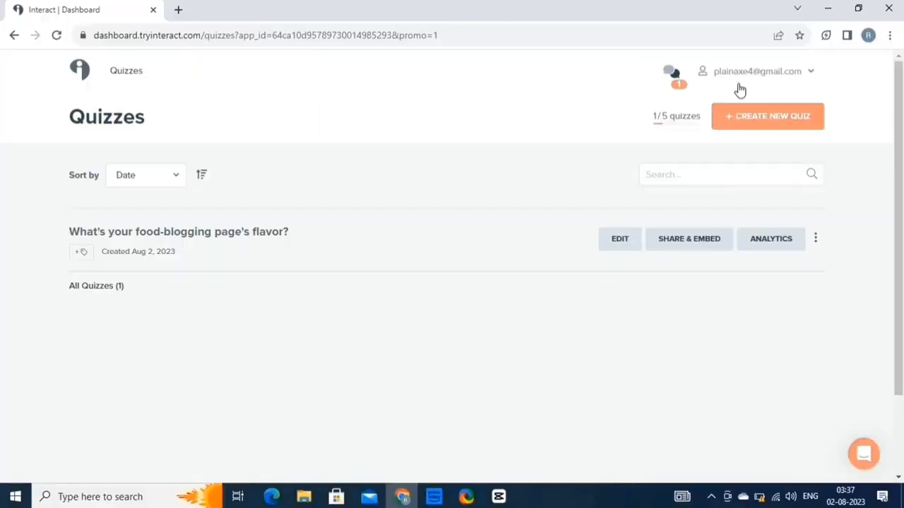
pyautogui.click(179, 11)
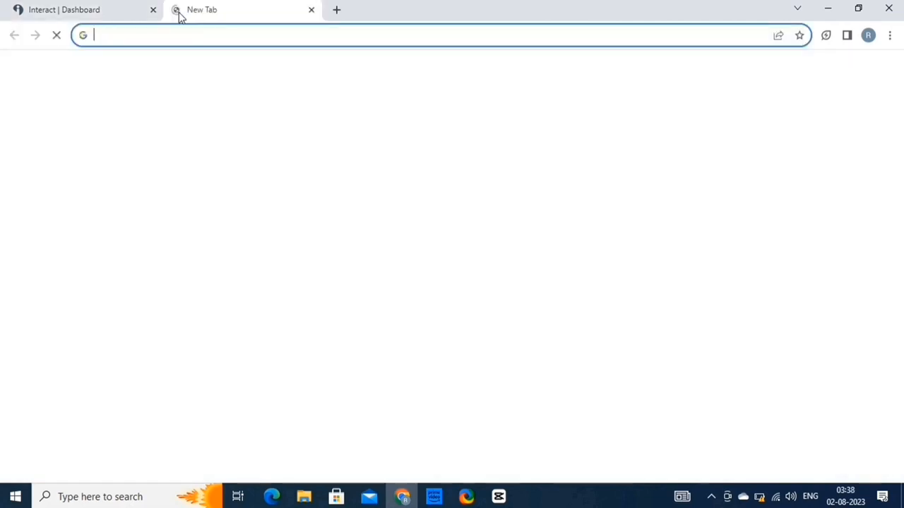
pyautogui.hotkey('ctrl', 'v')
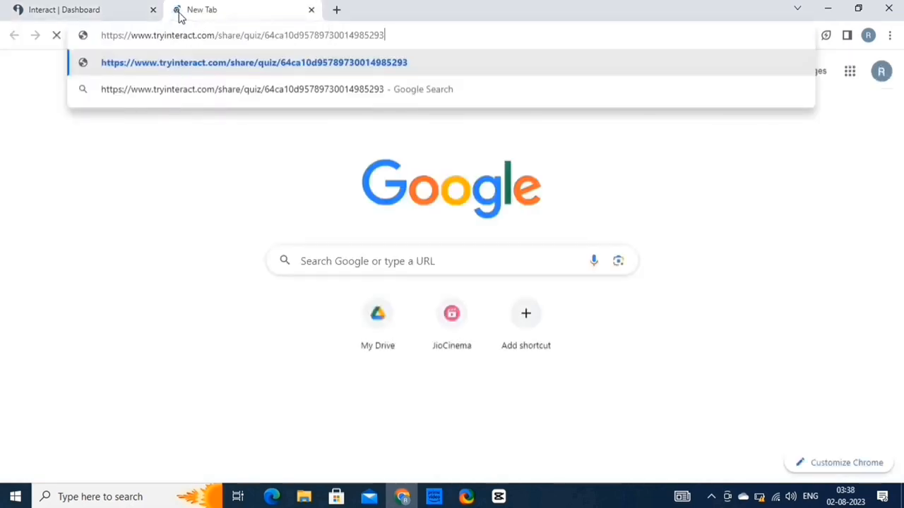
pyautogui.press('Return')
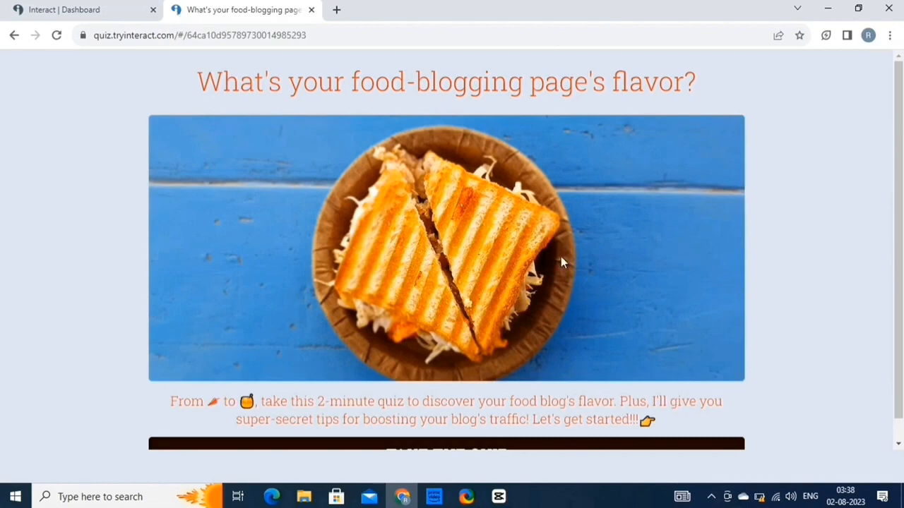
# Step: Take the live food-blogging quiz, answer its questions and submit the email address to see the results
pyautogui.scroll(-1, 561, 261)
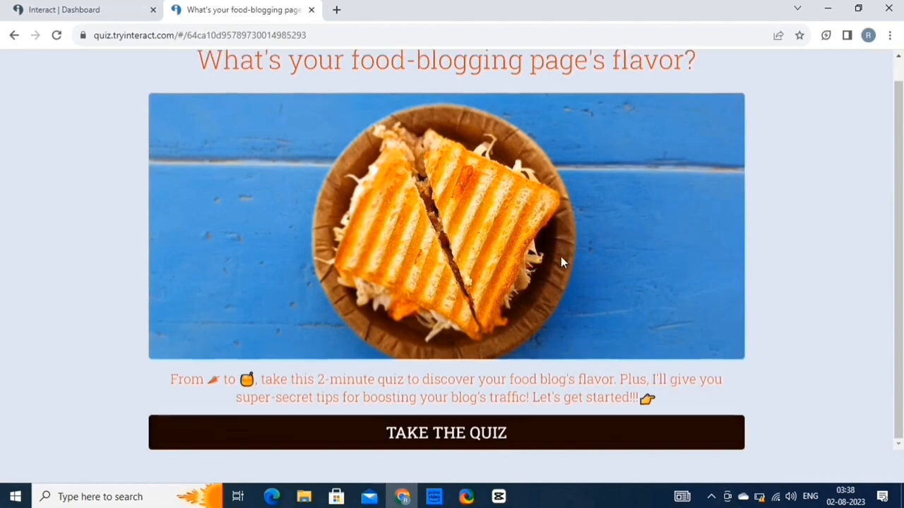
pyautogui.click(468, 436)
pyautogui.click(389, 395)
pyautogui.click(244, 236)
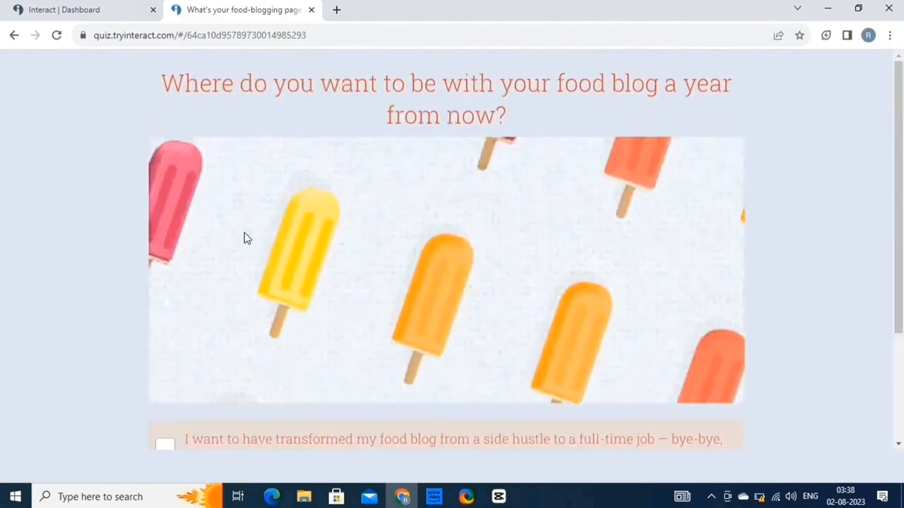
pyautogui.scroll(-2, 244, 236)
pyautogui.click(252, 363)
pyautogui.click(367, 198)
pyautogui.click(383, 243)
pyautogui.click(428, 252)
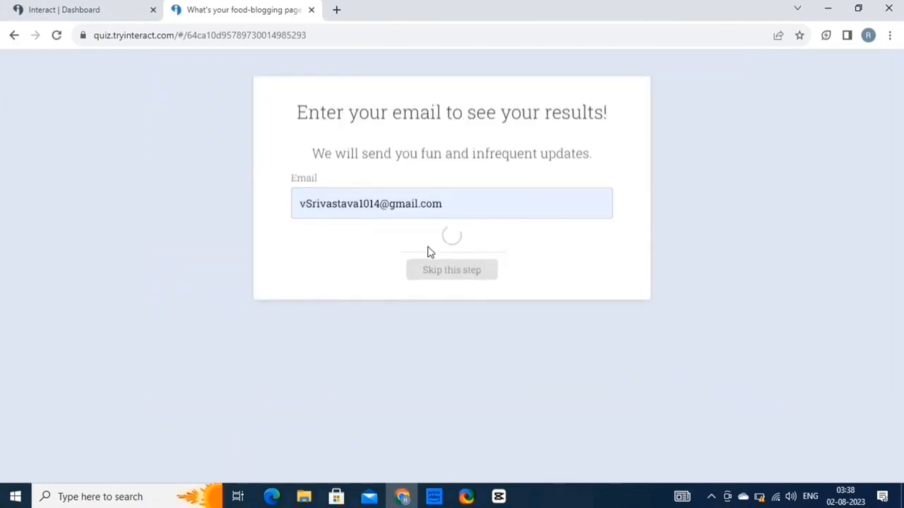
# Step: Return to the quiz dashboard, open the food-blogging quiz's analytics and review the overview of events, results, conversion and sharing
pyautogui.click(69, 8)
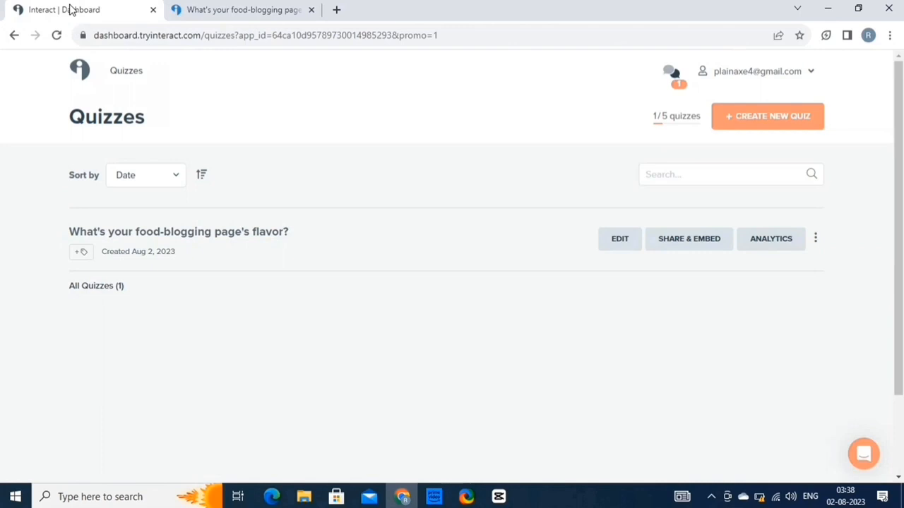
pyautogui.click(765, 243)
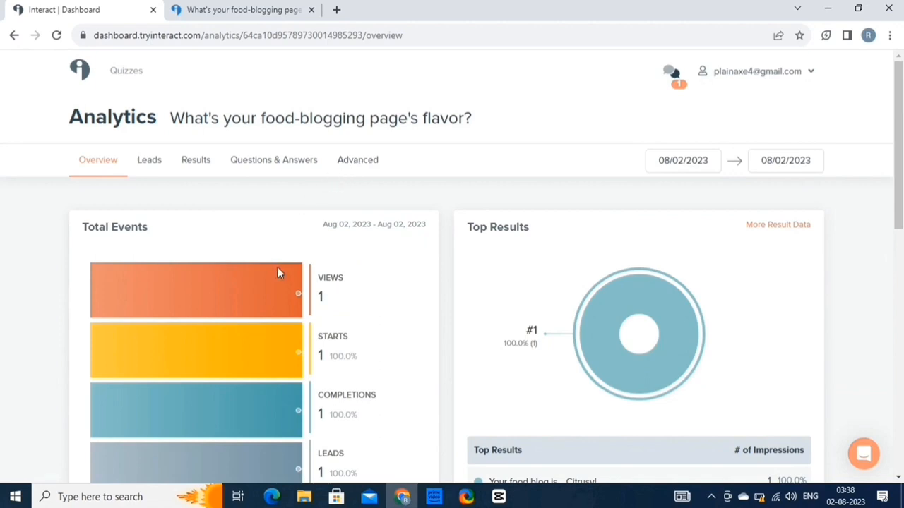
pyautogui.scroll(-1, 278, 273)
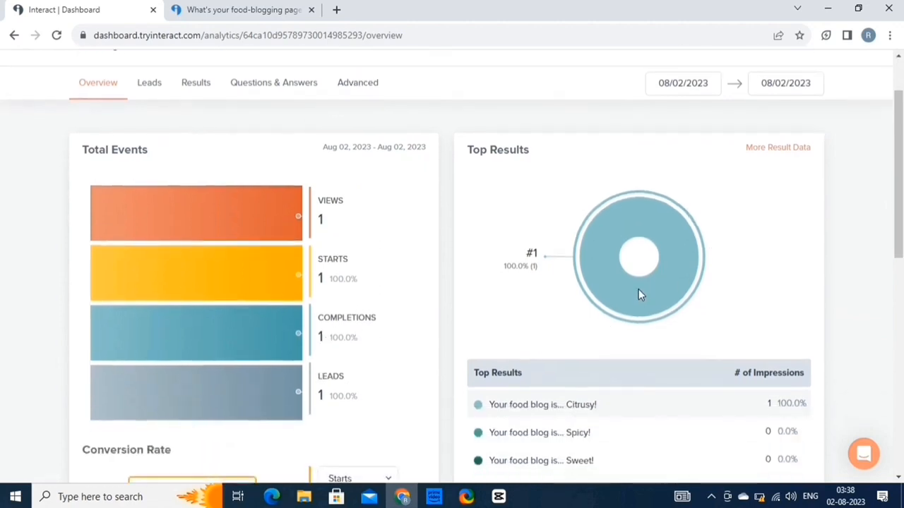
pyautogui.scroll(-5, 638, 290)
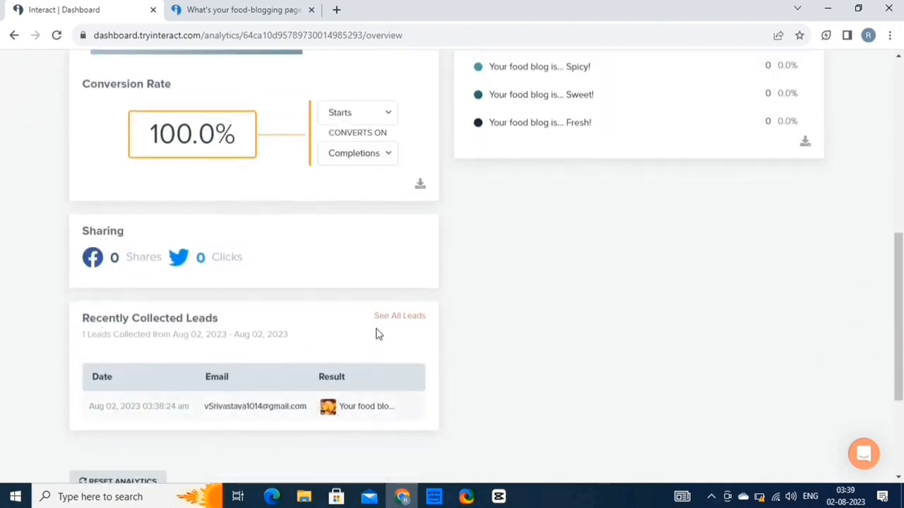
# Step: View all collected leads for the quiz and examine the details of the listed lead
pyautogui.click(410, 317)
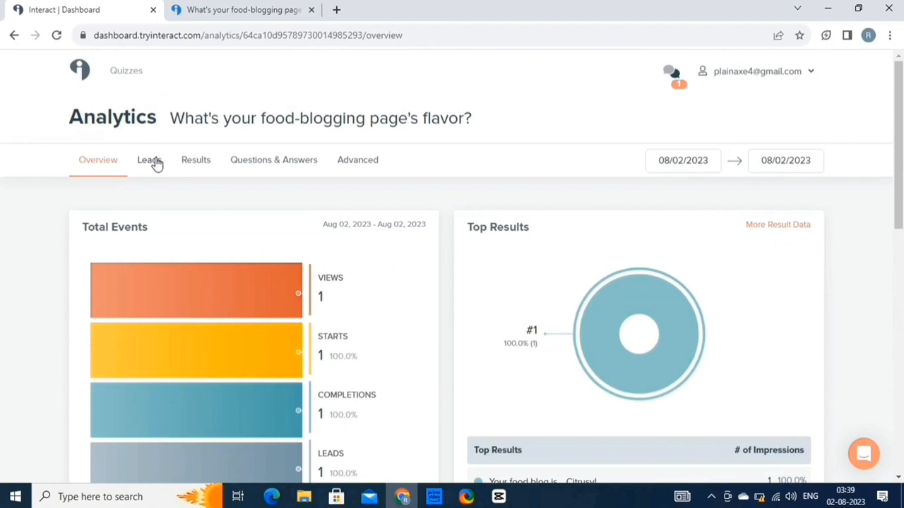
pyautogui.click(156, 163)
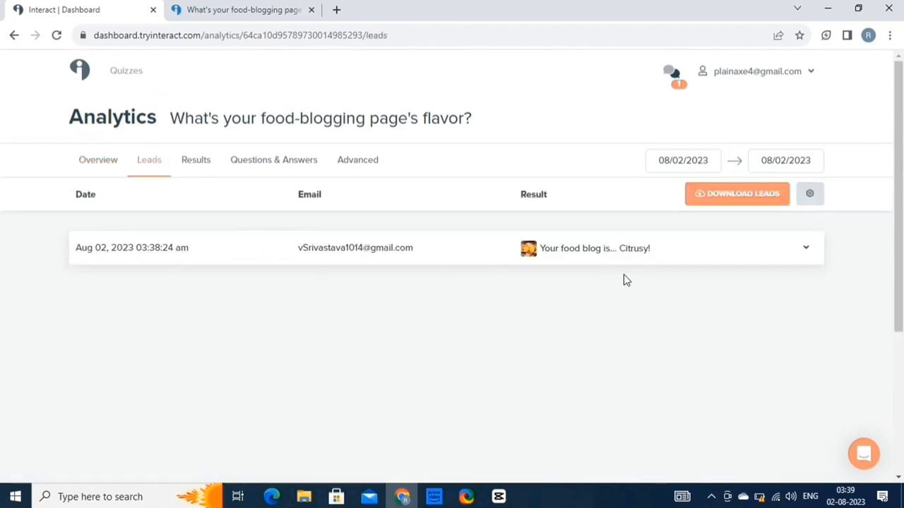
pyautogui.click(806, 253)
# Step: Look through the Results, Questions & Answers and Advanced analytics, and return to the Overview
pyautogui.click(212, 165)
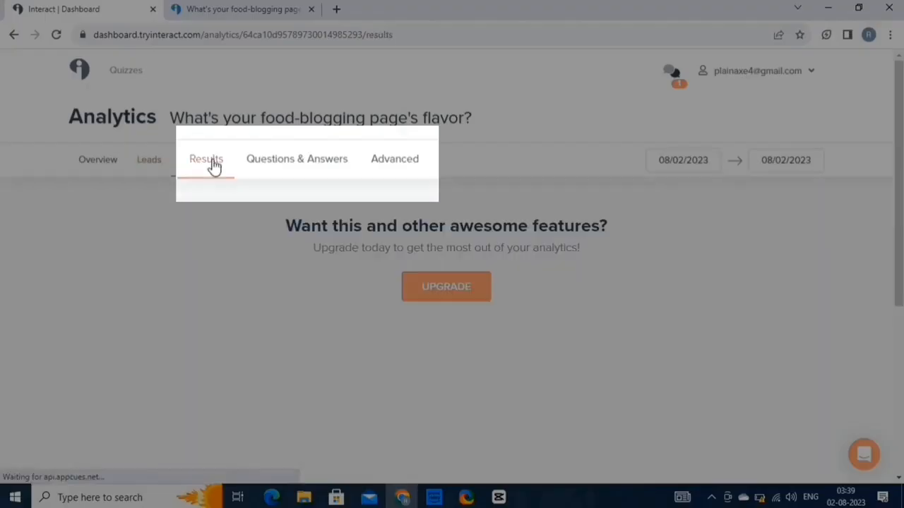
pyautogui.click(324, 169)
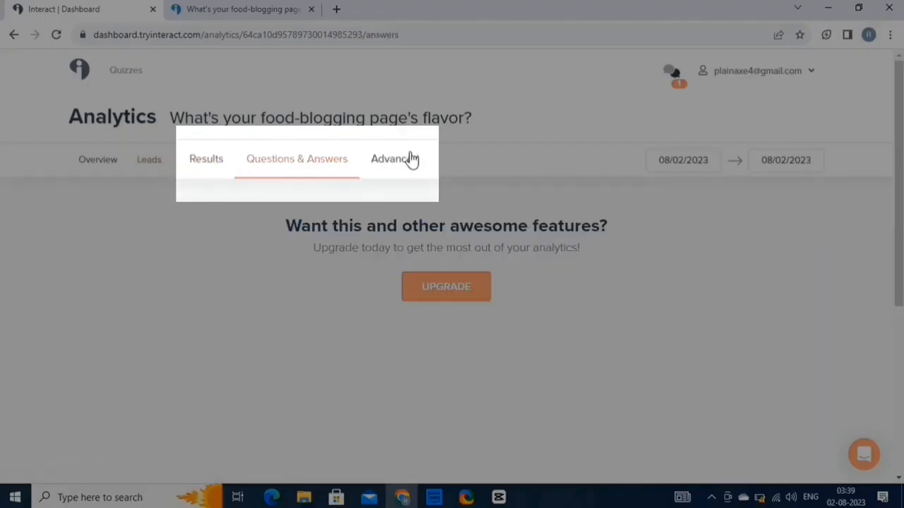
pyautogui.click(397, 172)
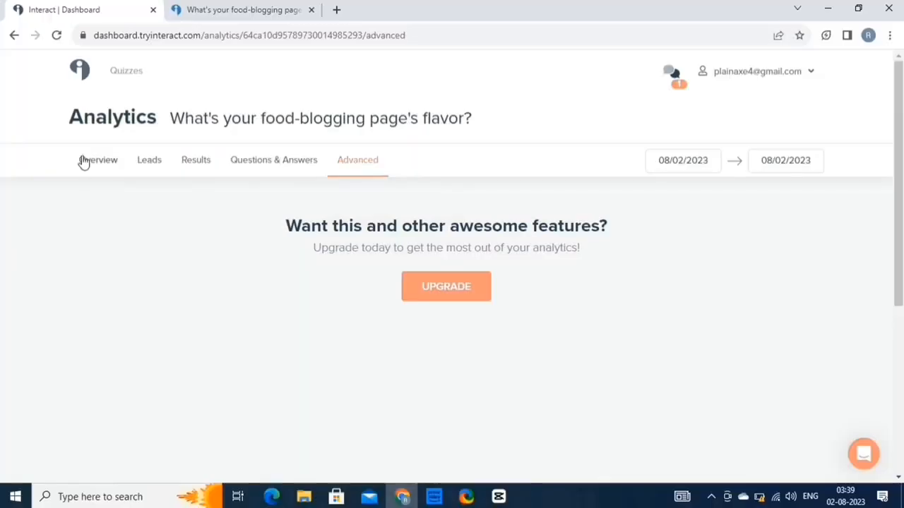
pyautogui.click(85, 161)
# Step: Go back to the quiz list and review the additional options available for the food-blogging quiz
pyautogui.click(14, 35)
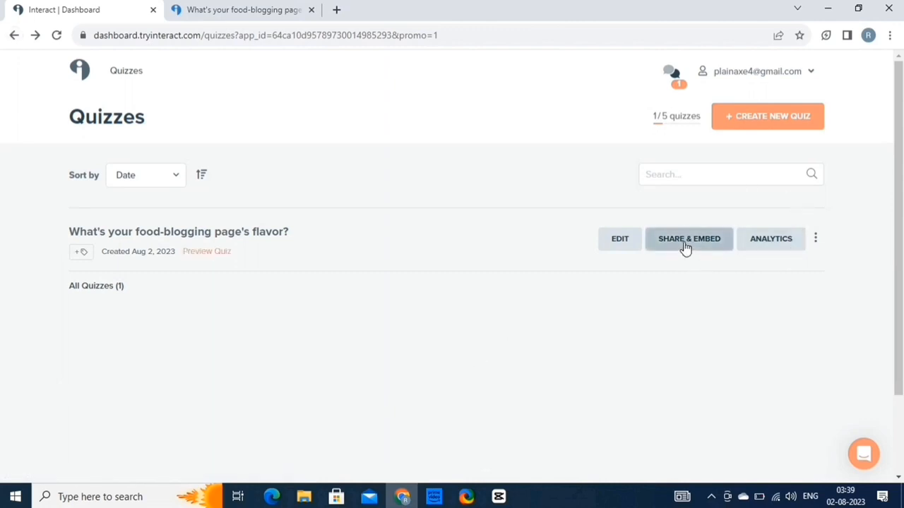
pyautogui.click(815, 244)
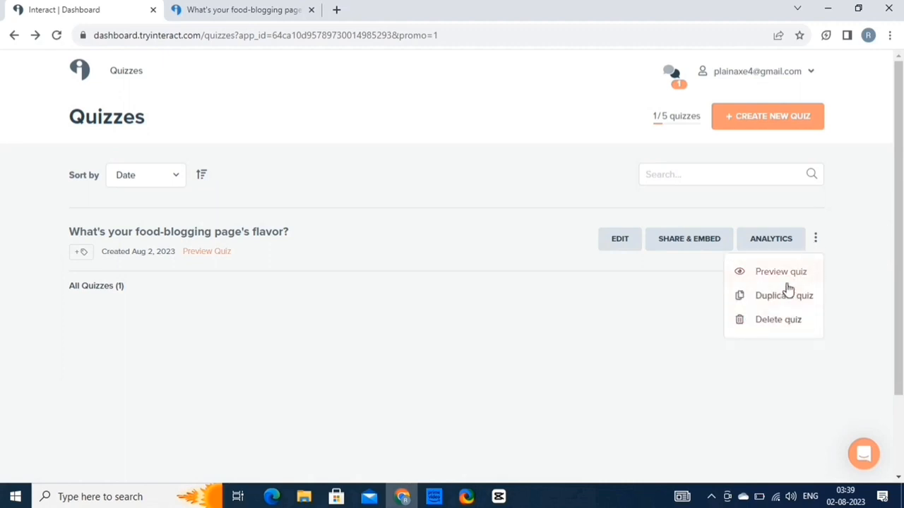
pyautogui.click(414, 410)
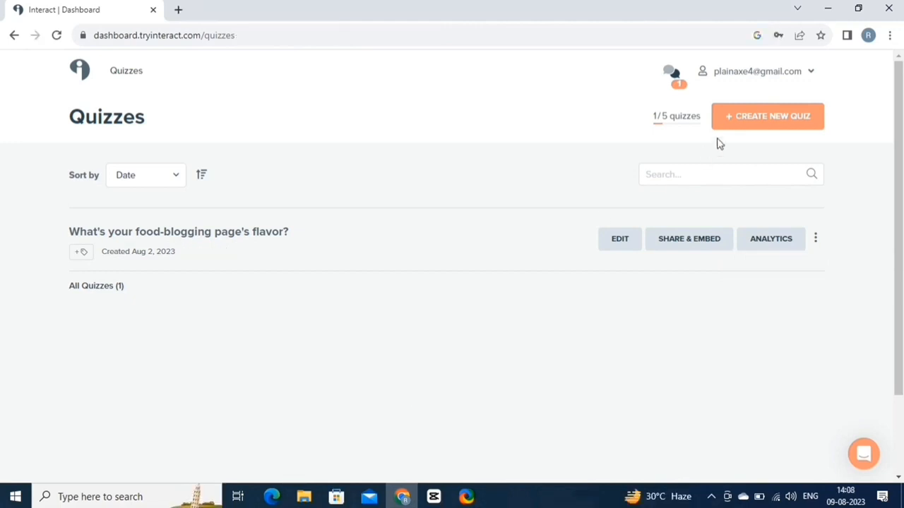
# Step: Create a new quiz from scratch and choose its quiz type
pyautogui.click(745, 127)
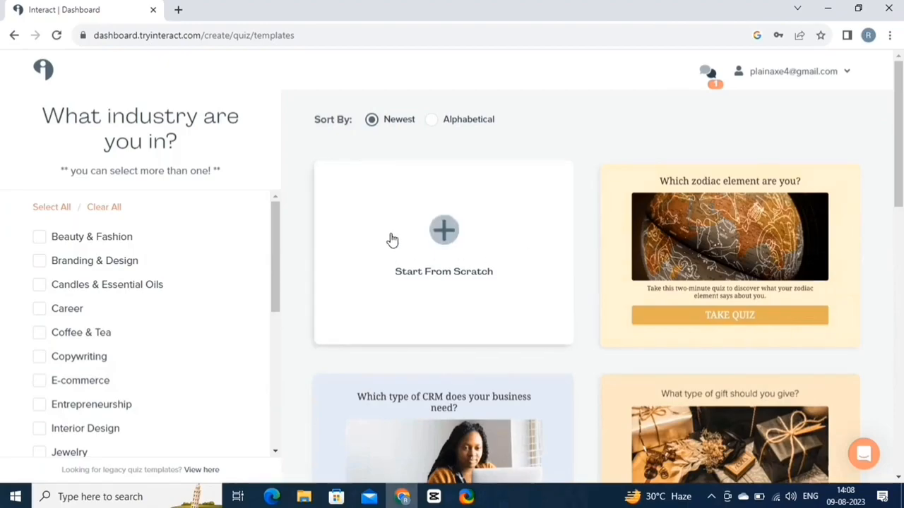
pyautogui.click(456, 229)
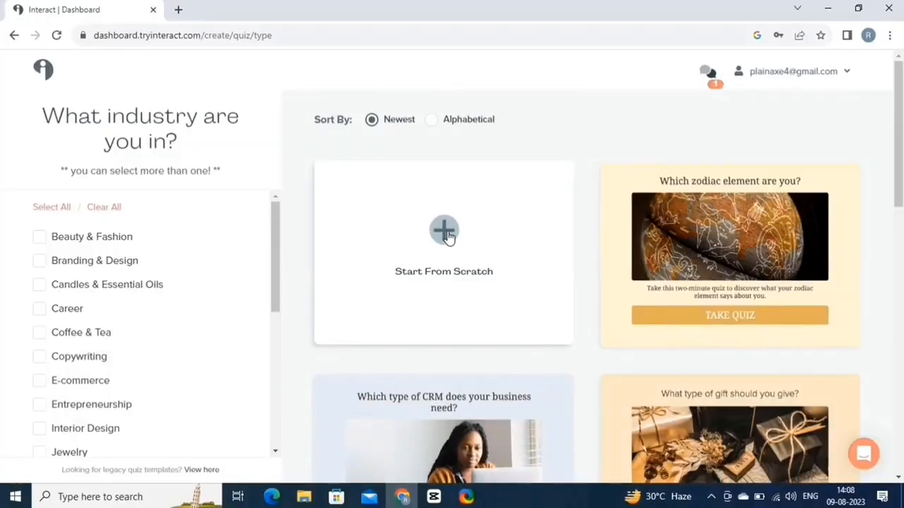
pyautogui.click(448, 235)
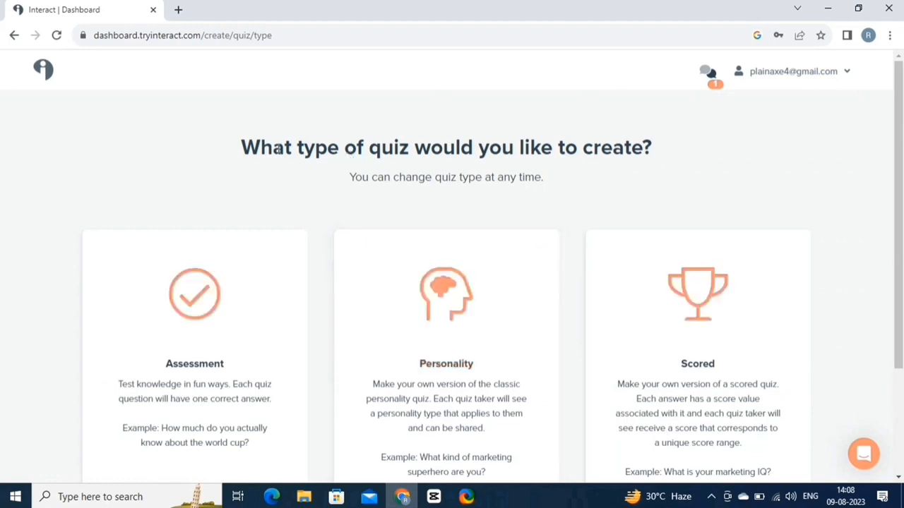
pyautogui.scroll(-2, 279, 149)
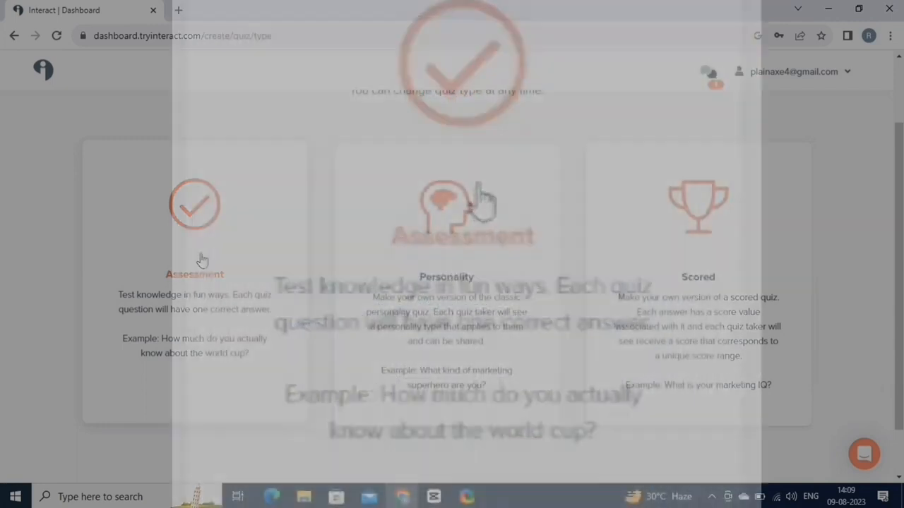
pyautogui.click(203, 260)
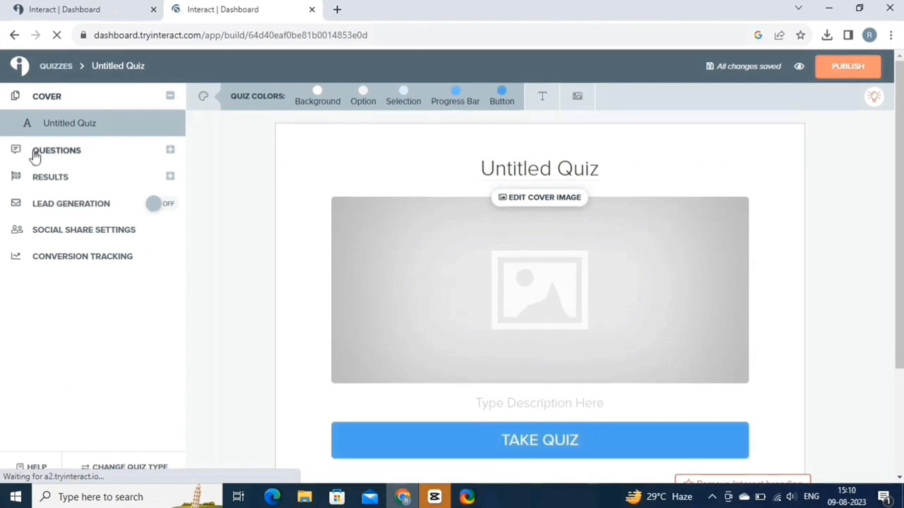
# Step: Title the new quiz "Which college major is right for you?" on its cover
pyautogui.click(460, 178)
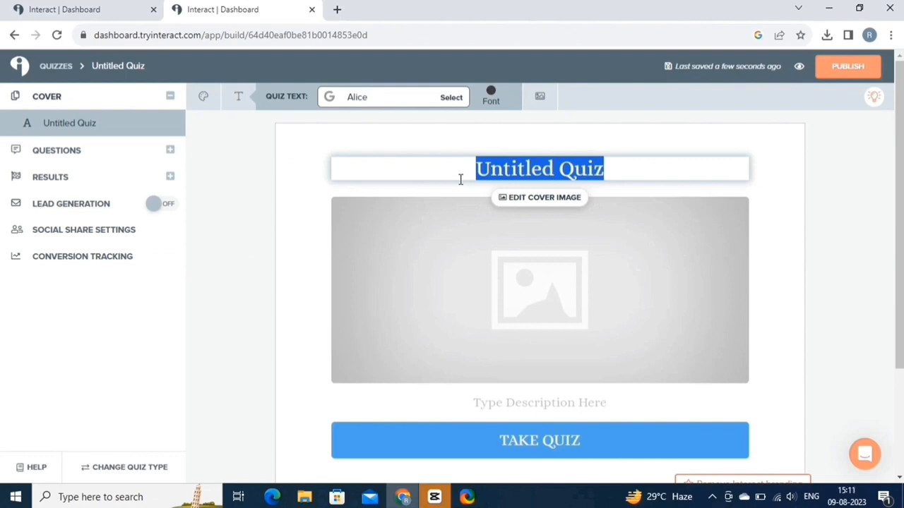
pyautogui.press('BackSpace')
pyautogui.write('Which college major is right for you?')
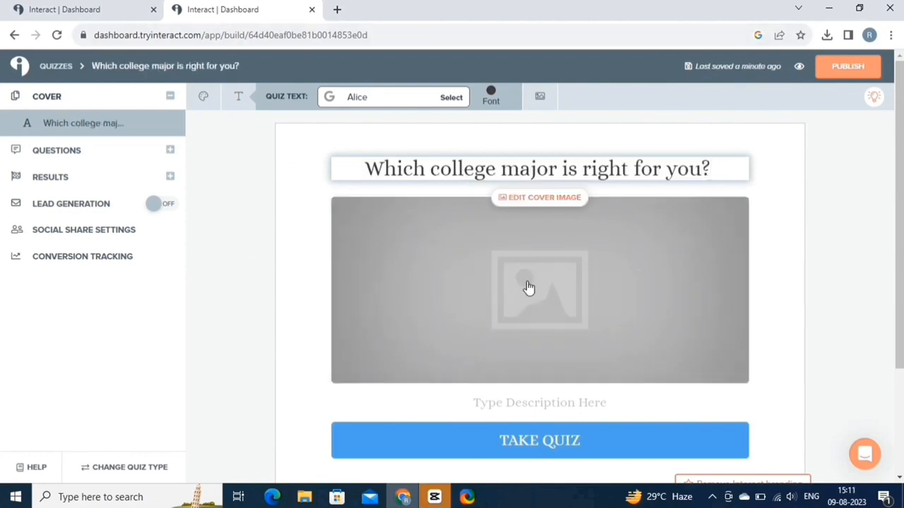
# Step: Search the cover images for "COLLEGES", choose the graduation cap-toss photo, and crop and save it
pyautogui.click(534, 276)
pyautogui.write('COLLEGES')
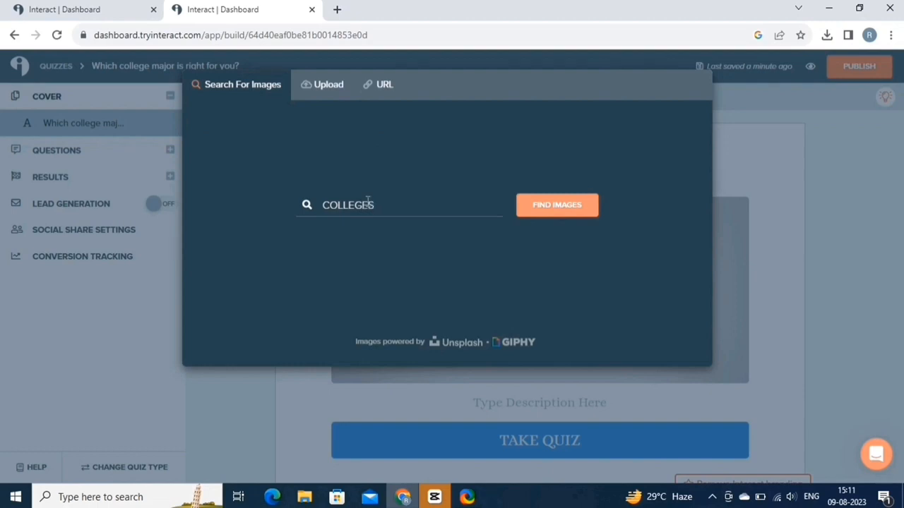
pyautogui.press('Return')
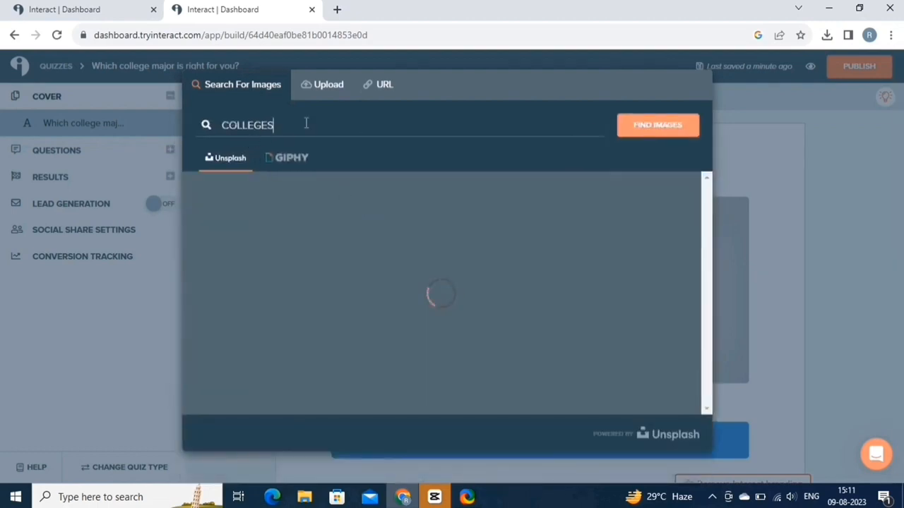
pyautogui.click(283, 250)
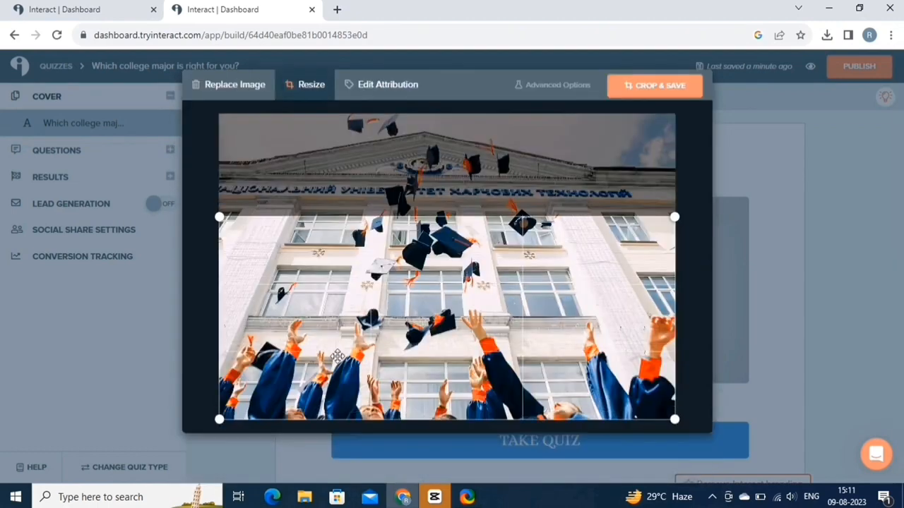
pyautogui.click(645, 92)
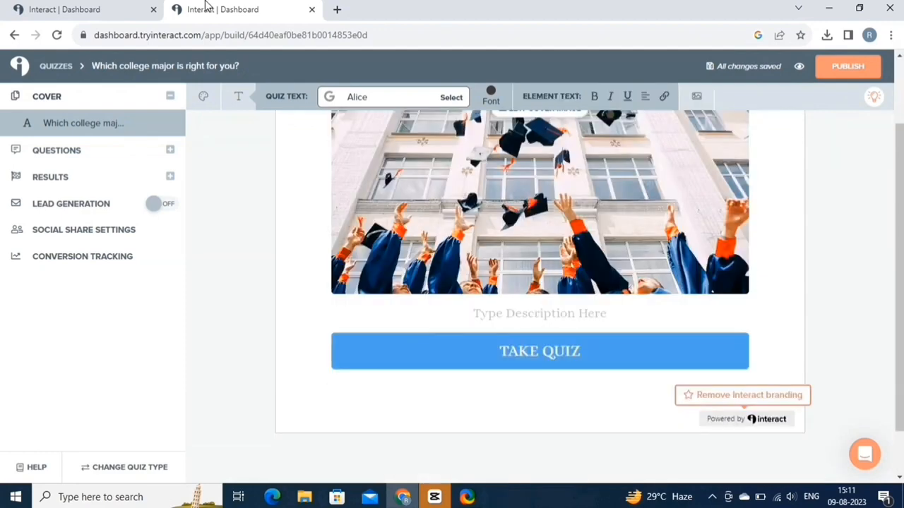
# Step: Add a cover description starting "Answer a few questions about your preferences, learning style, and goals." and promising a match with the best possible college major
pyautogui.write("Answer a few questions about your preferences, learning style, and goals. Then we'll match you with the best possible college major that you'll enjoy and will lead to a career that brings fulfillment.")
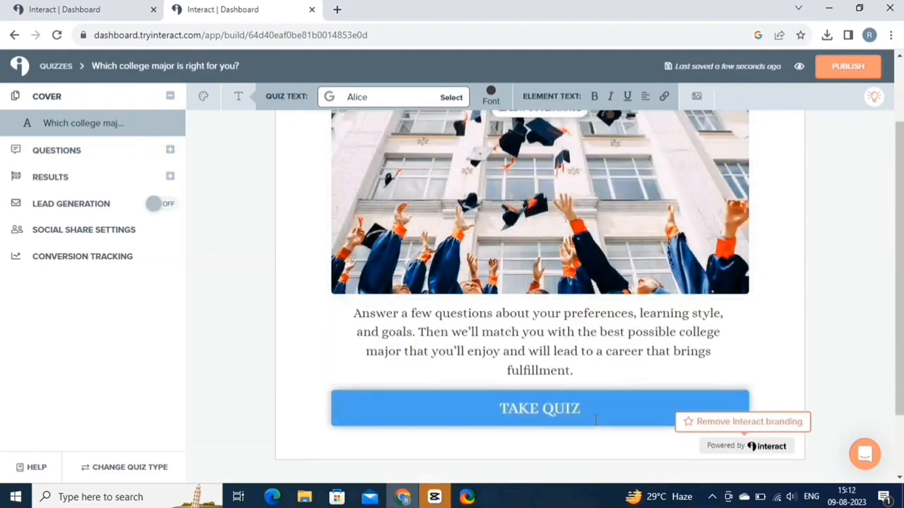
pyautogui.scroll(2, 608, 353)
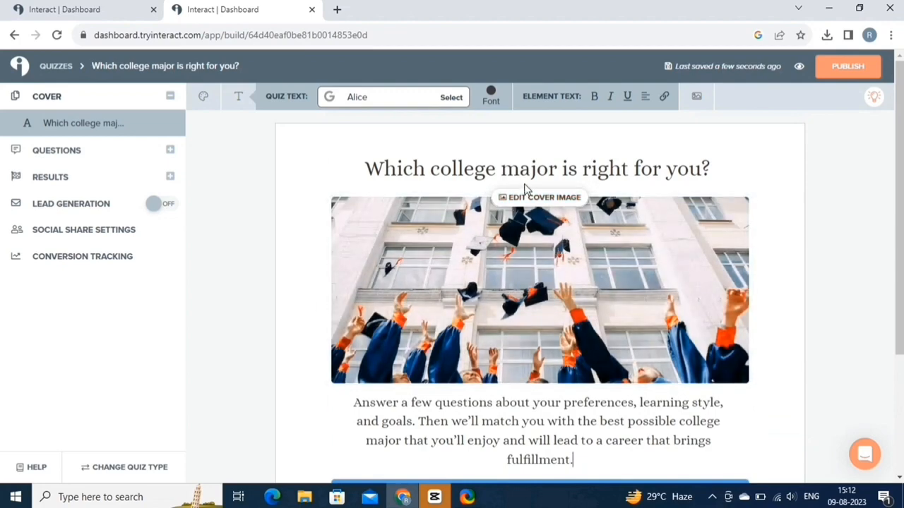
pyautogui.click(527, 189)
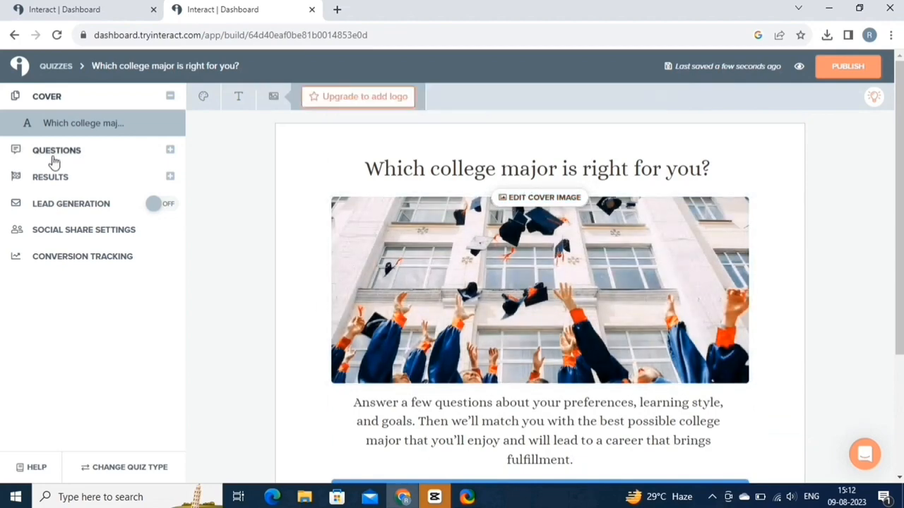
# Step: Open the quiz questions, enable selecting multiple answers for "Which of these energizes you most?" and save the answer settings
pyautogui.click(170, 151)
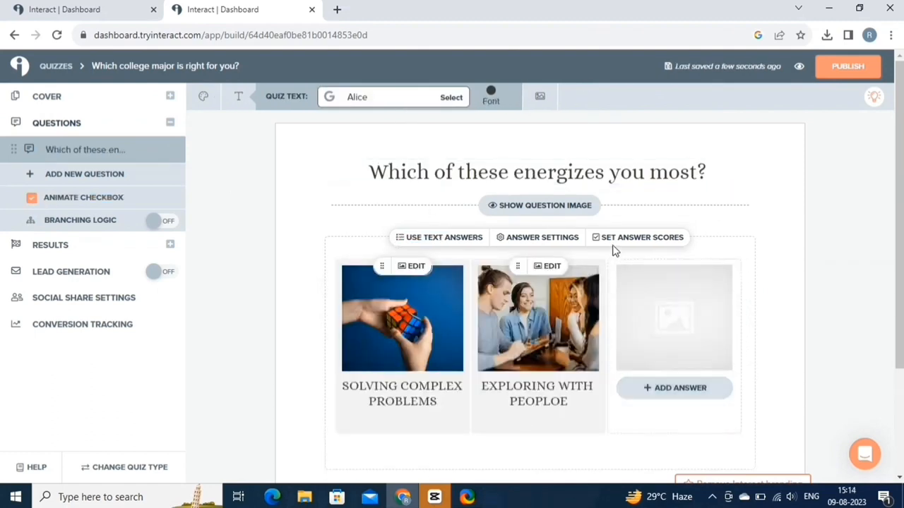
pyautogui.click(525, 237)
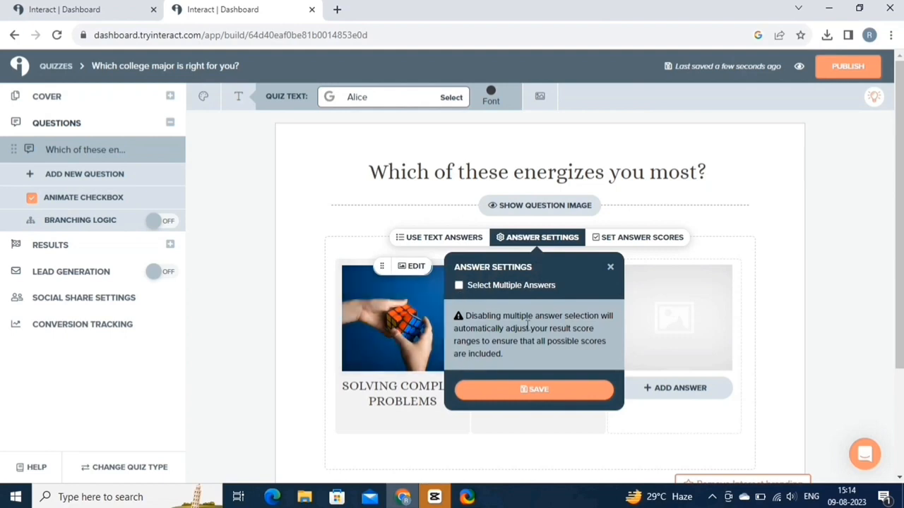
pyautogui.click(459, 286)
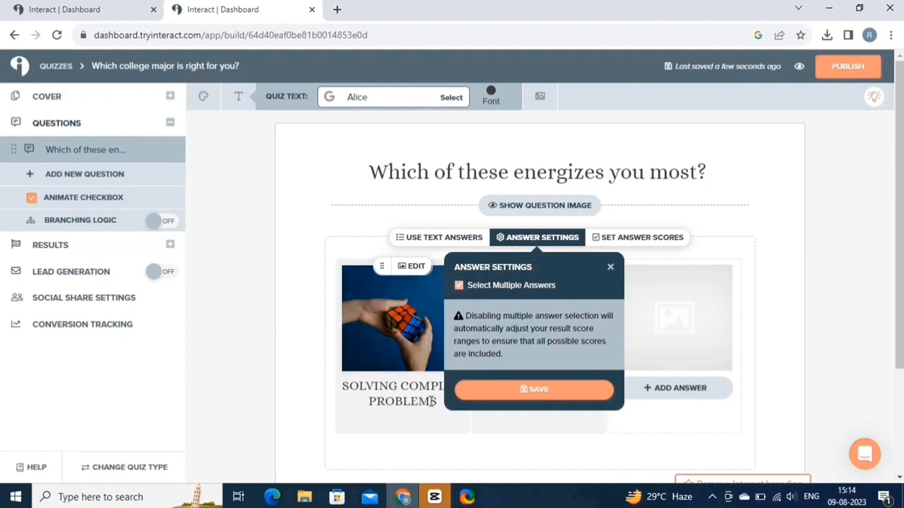
pyautogui.click(549, 392)
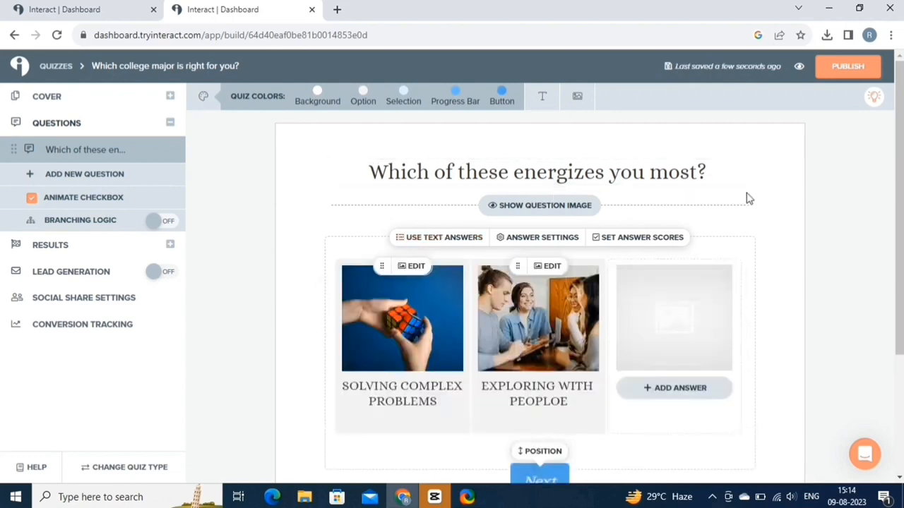
# Step: Set the scores of both "Which of these energizes you most?" answers to 1 and save them
pyautogui.click(628, 241)
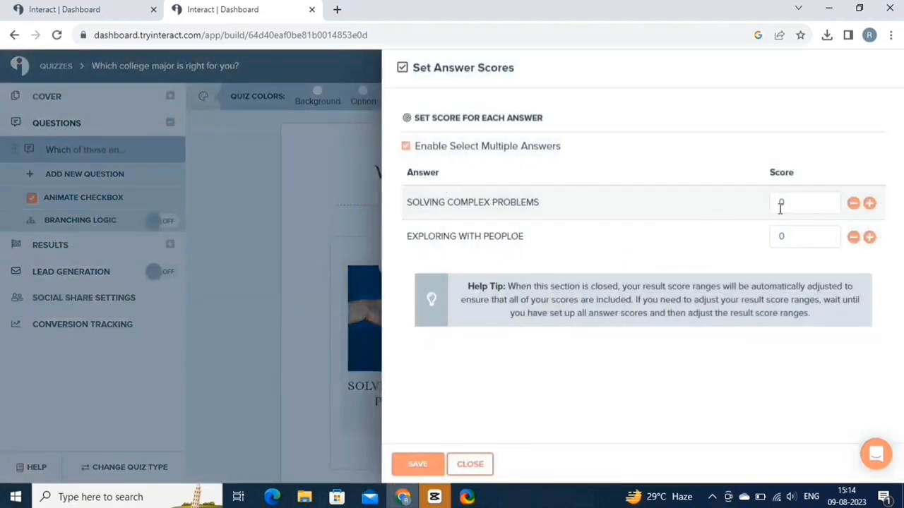
pyautogui.click(869, 203)
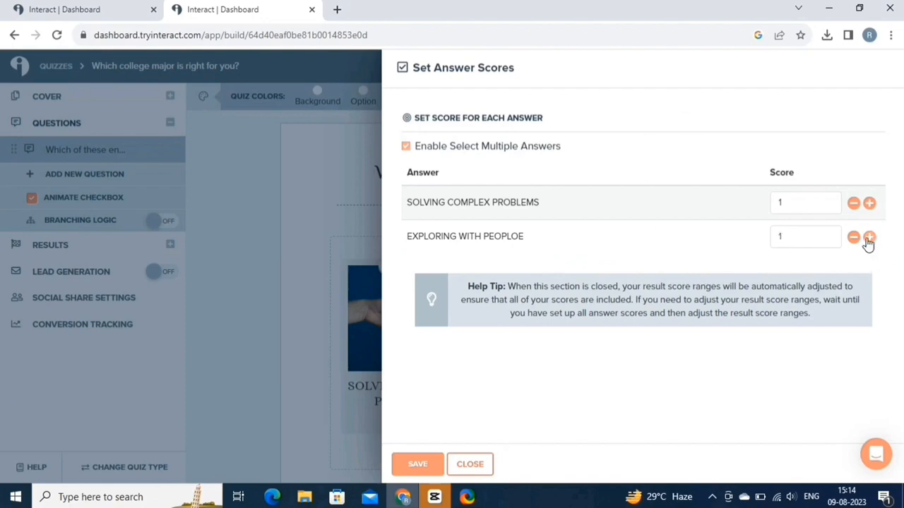
pyautogui.click(415, 466)
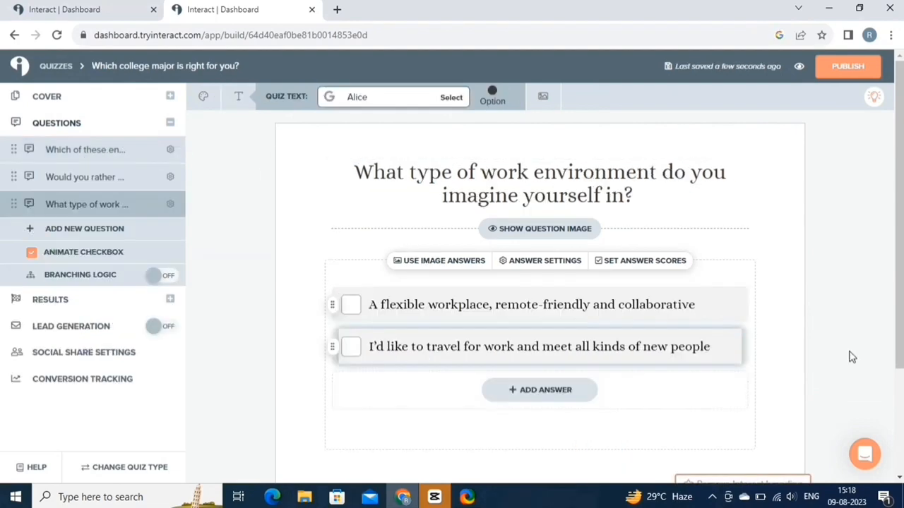
# Step: Turn on branching logic and link both "Which of these energizes you most?" answers to the "Would you rather be famous or wealthy?" question
pyautogui.scroll(-3, 848, 355)
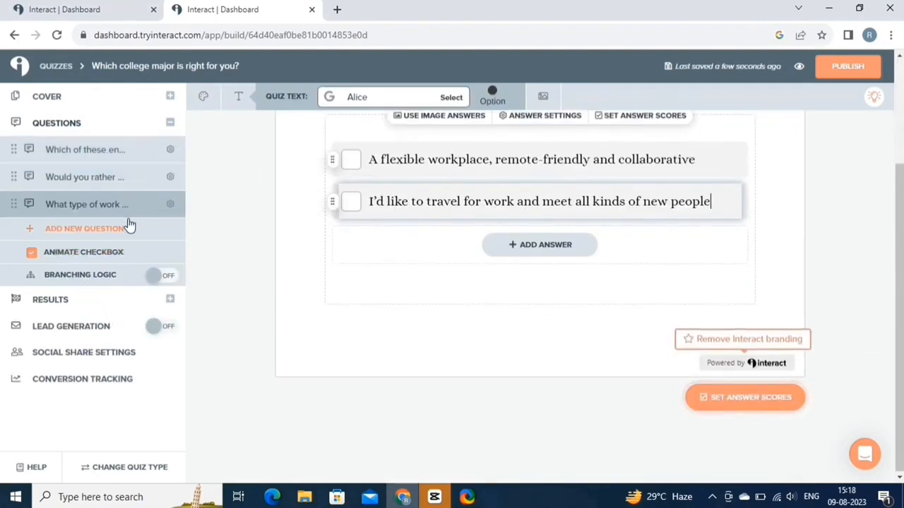
pyautogui.click(161, 276)
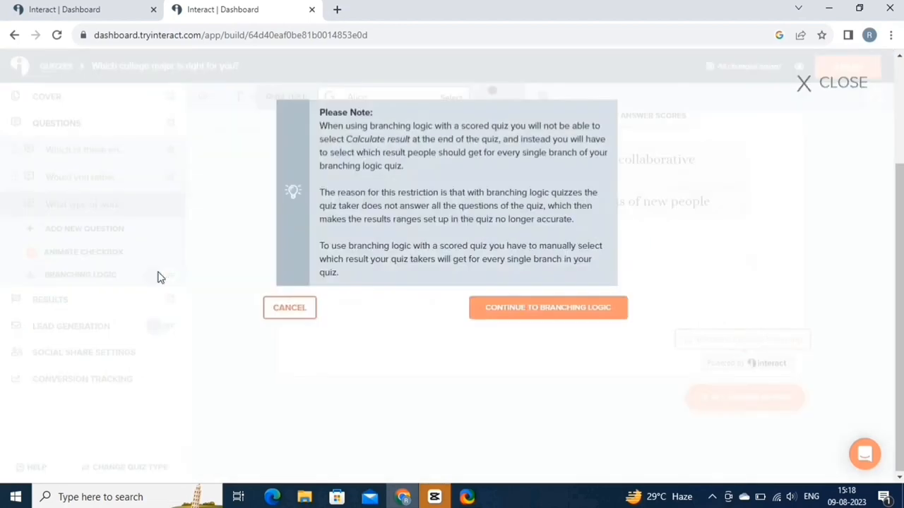
pyautogui.click(526, 306)
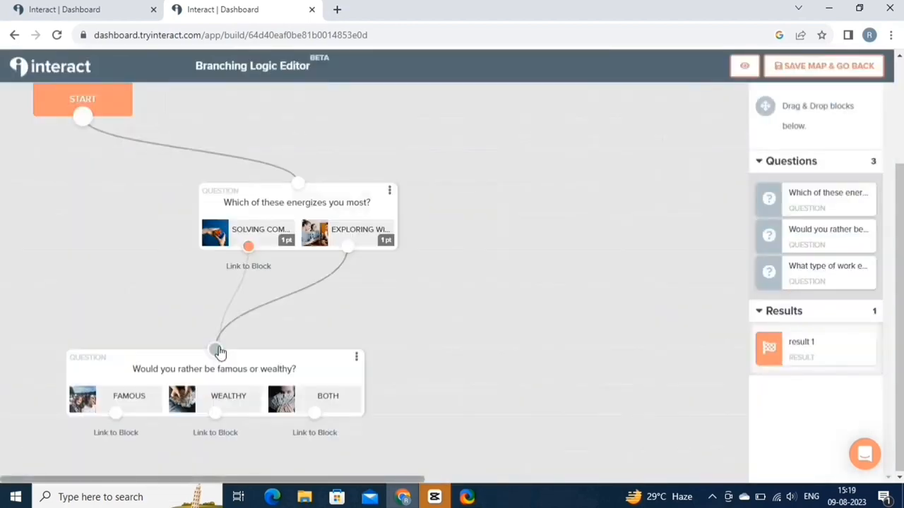
pyautogui.moveTo(218, 351); pyautogui.dragTo(217, 351)
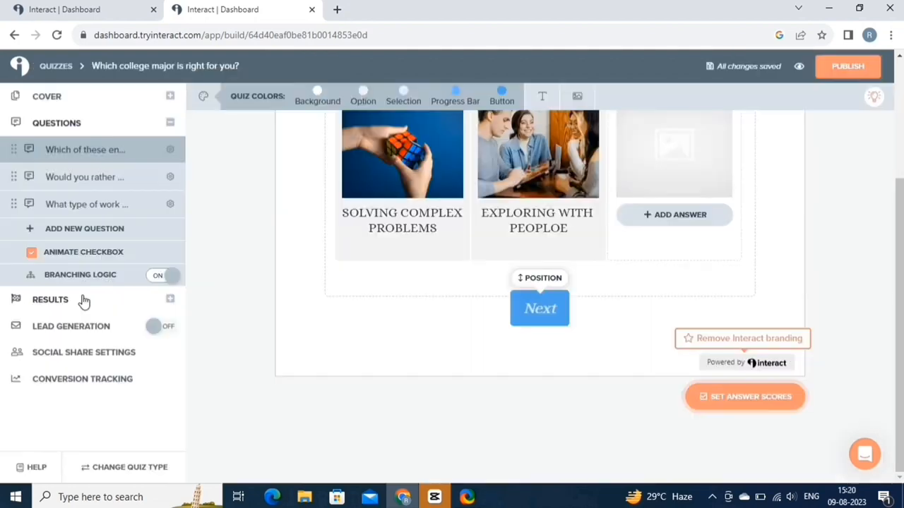
# Step: Title the first result "Your Recommended Major: Computer Science" and give it the overhead laptop-desk photo from a "COMPUTER SCIENCE" image search
pyautogui.click(83, 300)
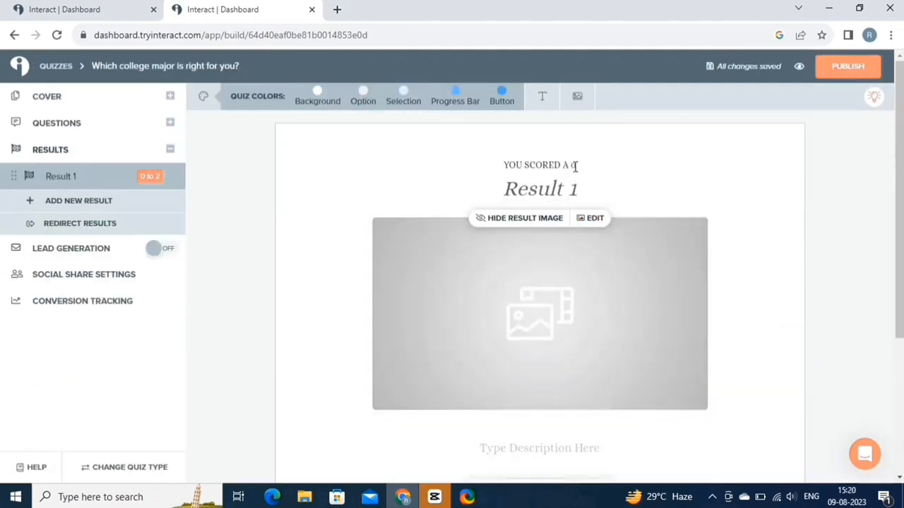
pyautogui.click(576, 185)
pyautogui.hotkey('ctrl', 'a')
pyautogui.write('Your Recommended Major: Computer Science')
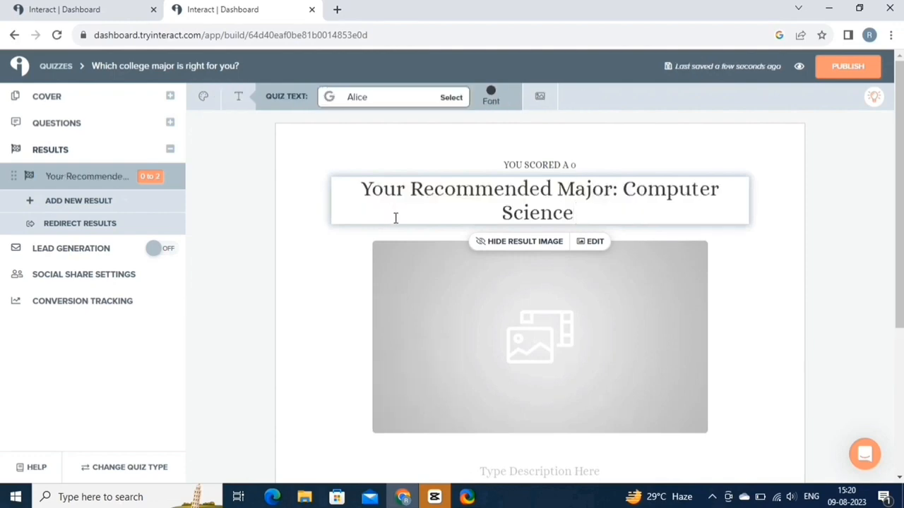
pyautogui.click(460, 347)
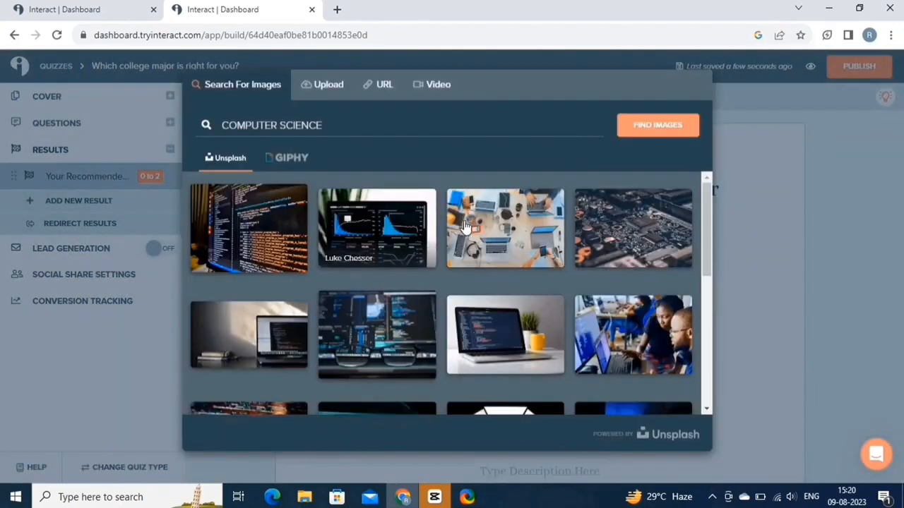
pyautogui.click(466, 226)
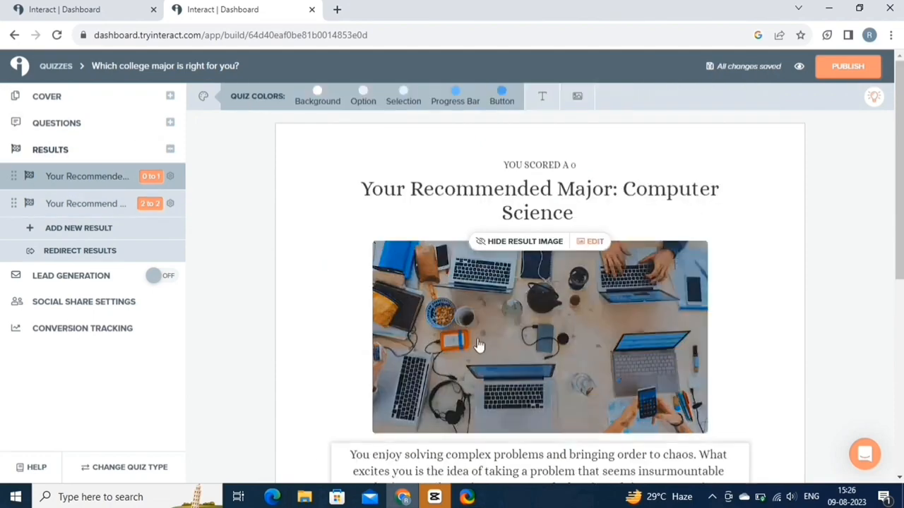
# Step: Look over the Computer Science result page and publish the college-major quiz
pyautogui.scroll(-3, 490, 443)
pyautogui.scroll(3, 493, 444)
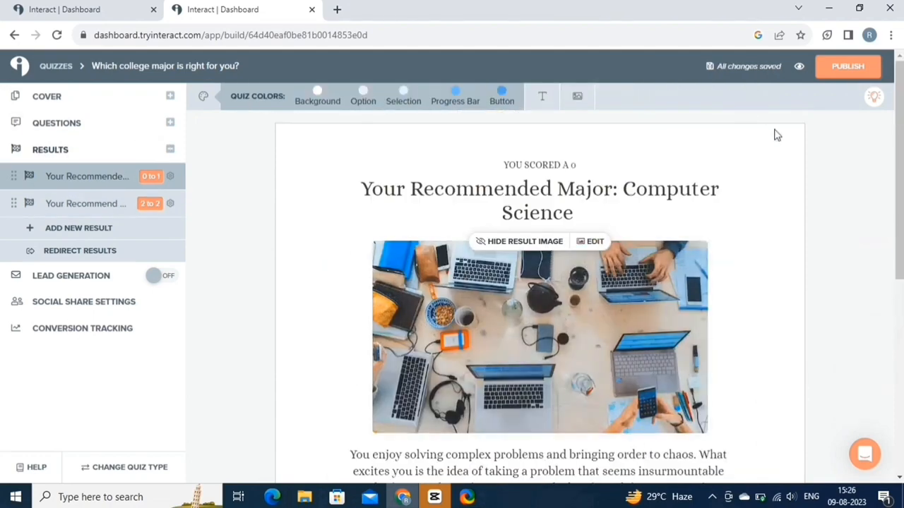
pyautogui.click(846, 70)
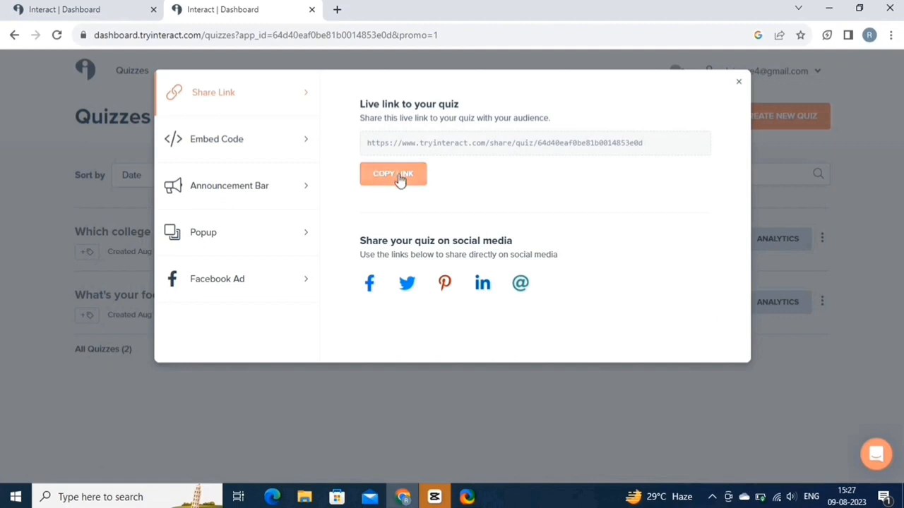
# Step: Open the college-major quiz's preview link in a new browser tab and start taking the quiz
pyautogui.click(337, 9)
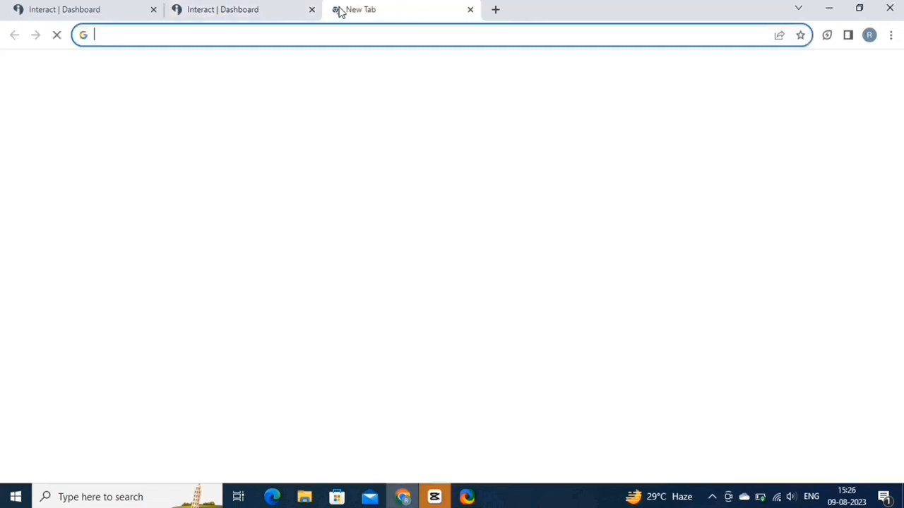
pyautogui.write('https://quiz.tryinteract.com/#/preview/64d40eaf0be81b0014853e0d')
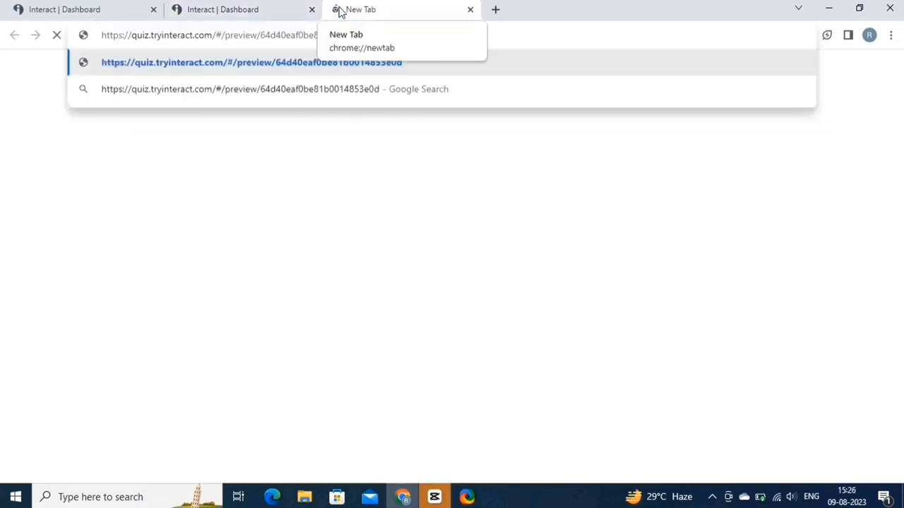
pyautogui.press('Return')
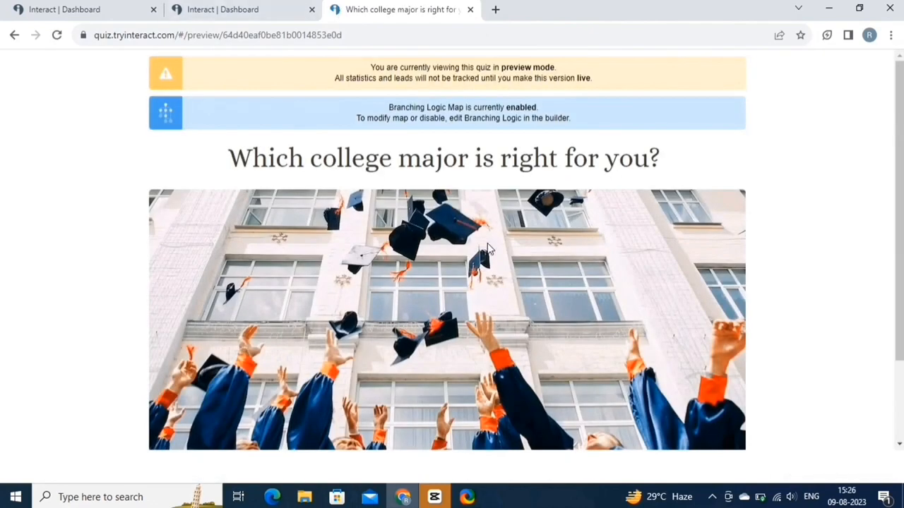
pyautogui.scroll(-2, 487, 248)
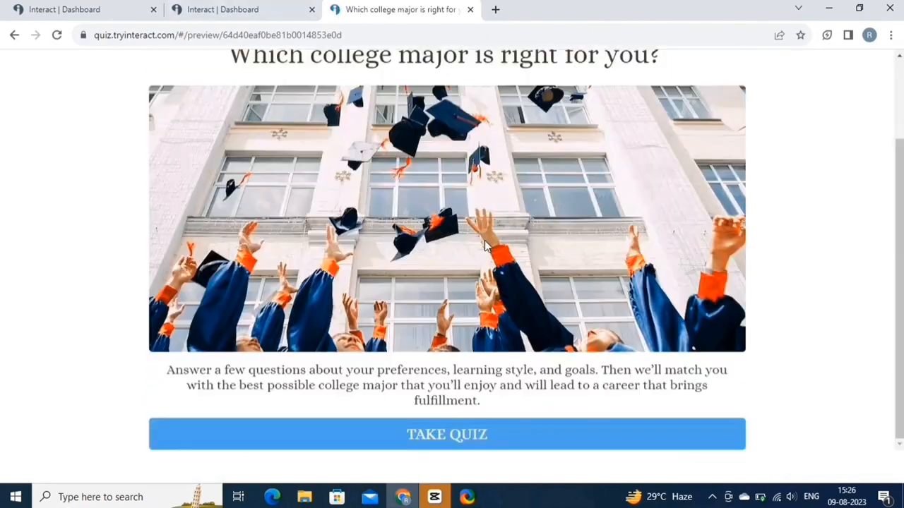
pyautogui.click(488, 436)
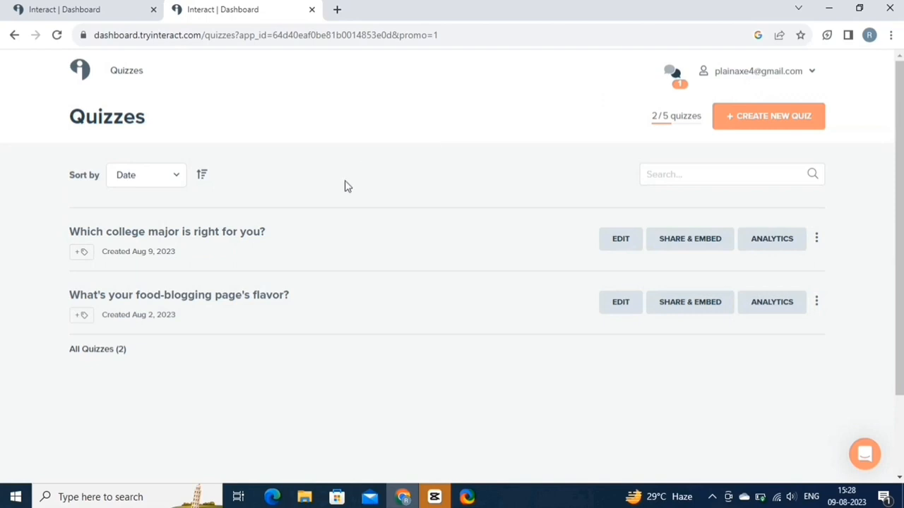
# Step: Create a new quiz from the Career template "What type of coaching course is ideal for you?" and look over its cover
pyautogui.click(747, 124)
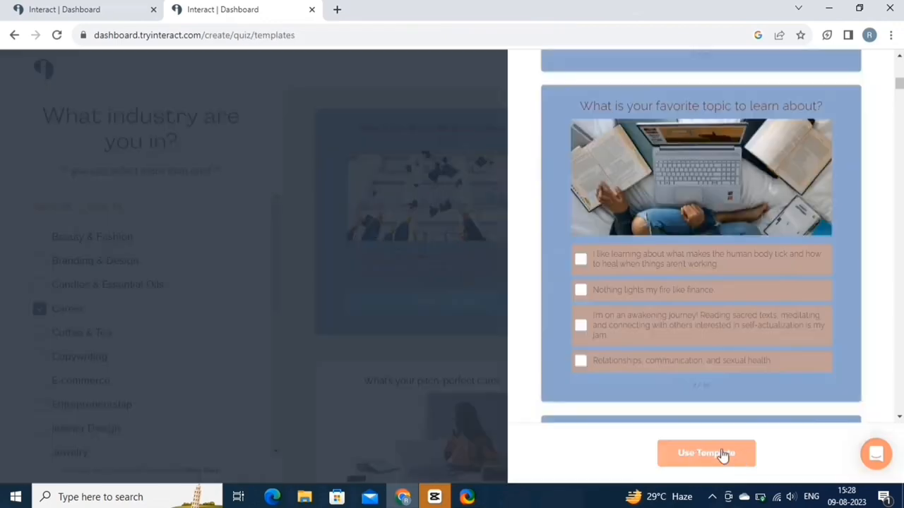
pyautogui.click(721, 456)
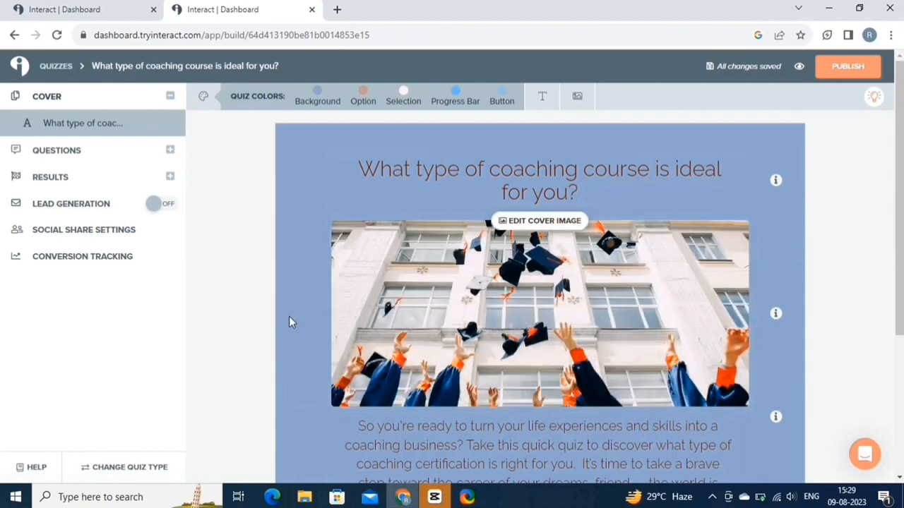
pyautogui.scroll(-1, 288, 317)
pyautogui.scroll(-4, 289, 316)
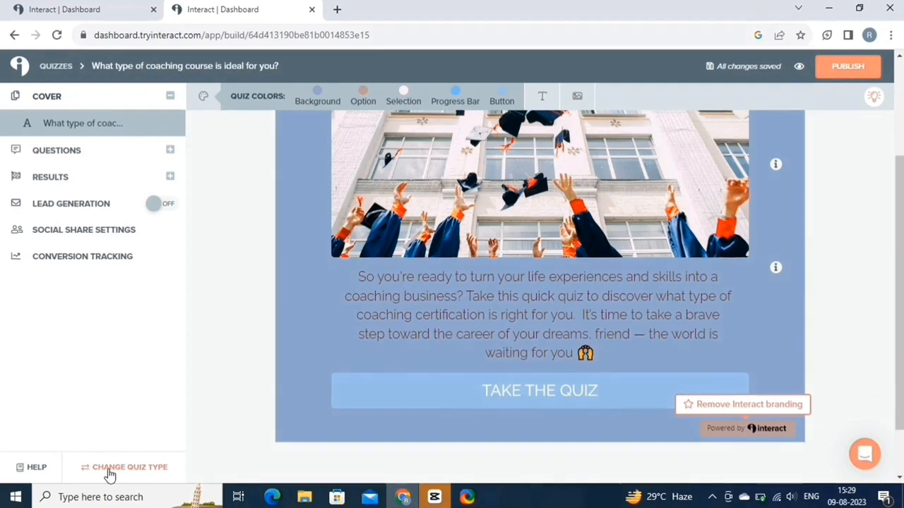
# Step: Change the coaching quiz from the Personality type to Assessment, confirming with "SWITCH"
pyautogui.click(110, 472)
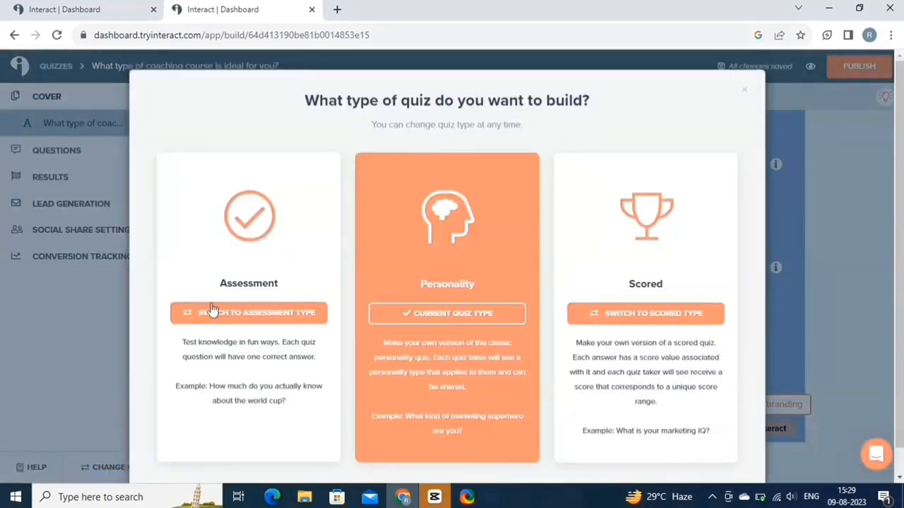
pyautogui.click(236, 266)
pyautogui.scroll(-2, 513, 297)
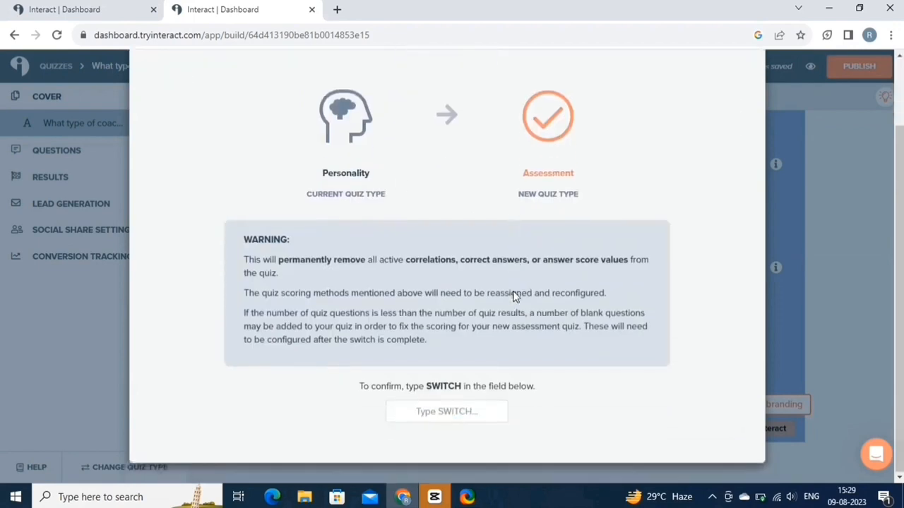
pyautogui.click(454, 417)
pyautogui.write('SWITCH')
pyautogui.click(452, 441)
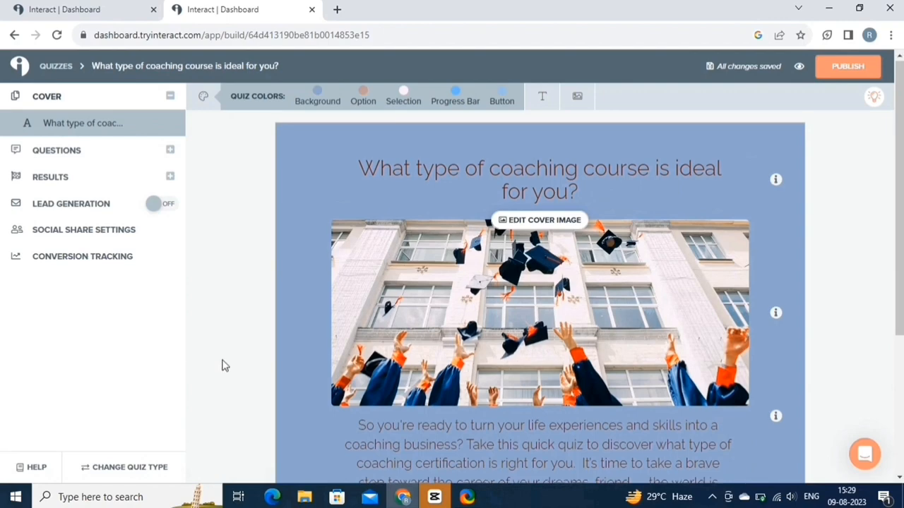
# Step: Look through the coaching quiz's cover, questions and results, publish its changes and close the sharing options
pyautogui.scroll(-2, 569, 457)
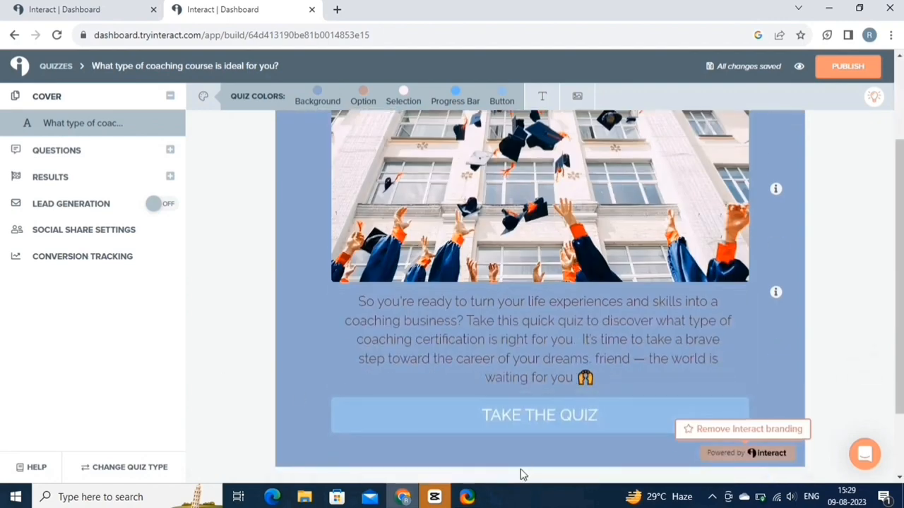
pyautogui.click(92, 153)
pyautogui.scroll(2, 426, 186)
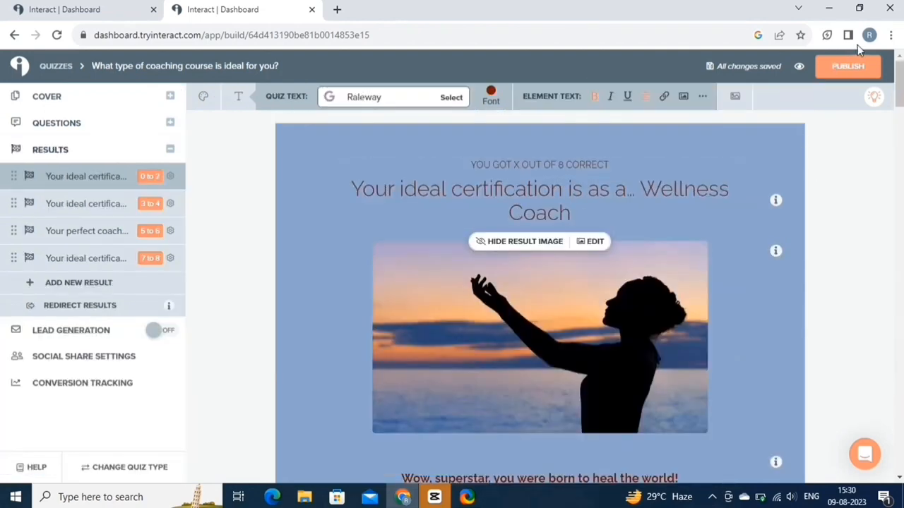
pyautogui.click(854, 67)
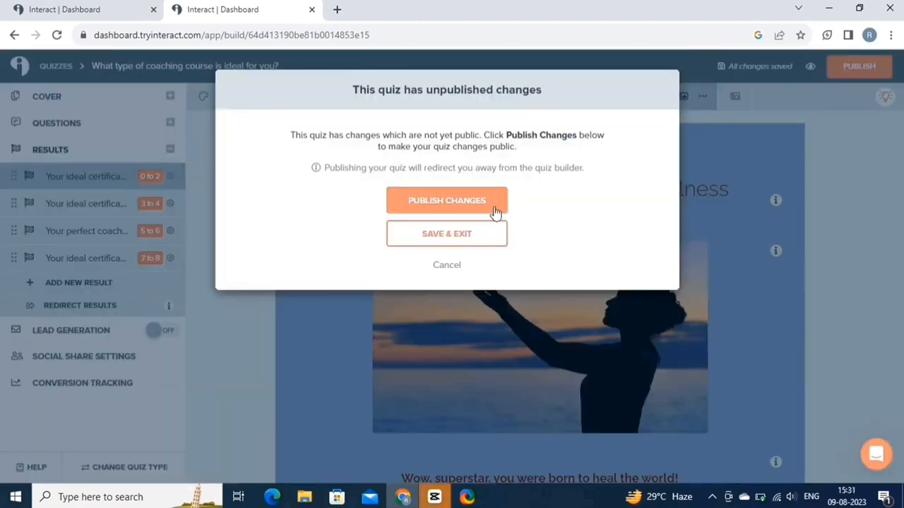
pyautogui.click(455, 209)
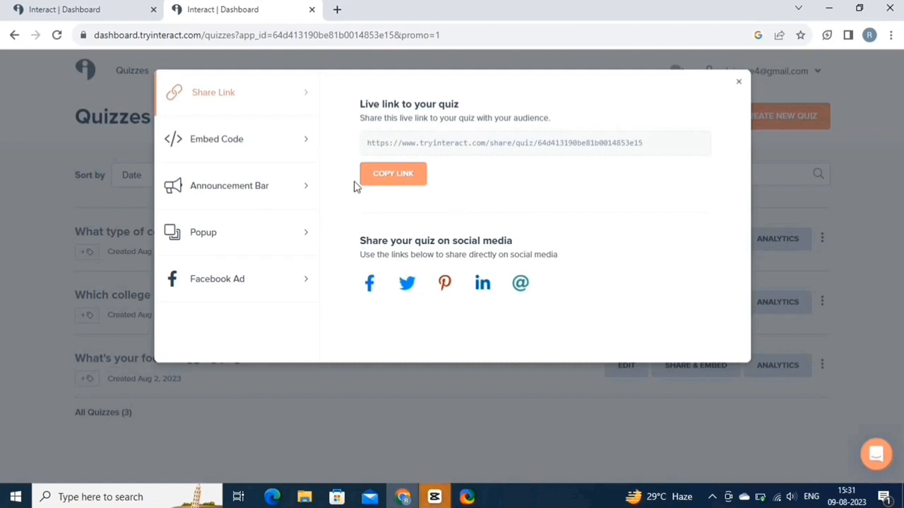
pyautogui.click(739, 86)
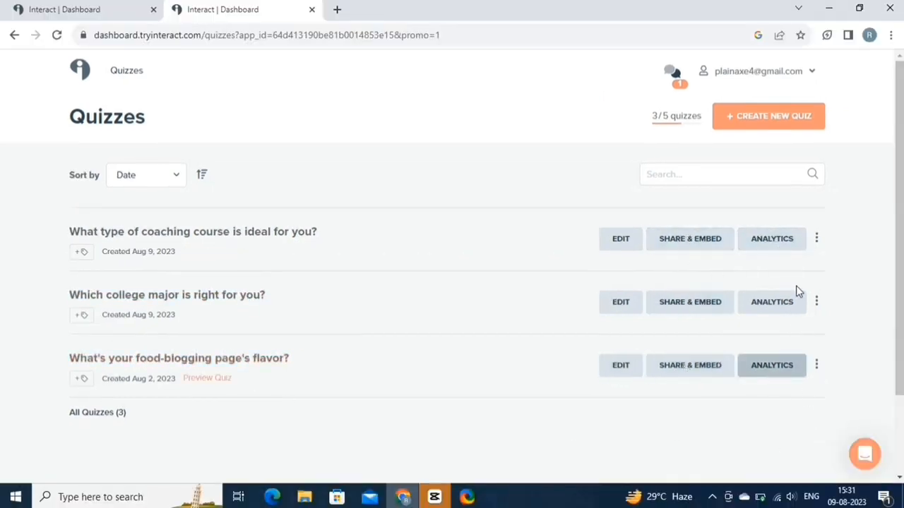
# Step: Preview the "What type of coaching course is ideal for you?" quiz from the quiz list and start it
pyautogui.click(816, 239)
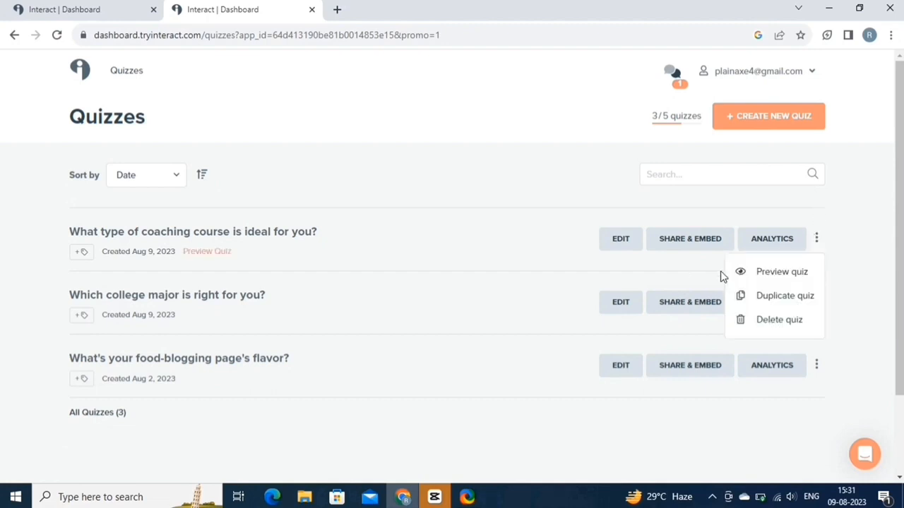
pyautogui.click(782, 272)
pyautogui.click(317, 430)
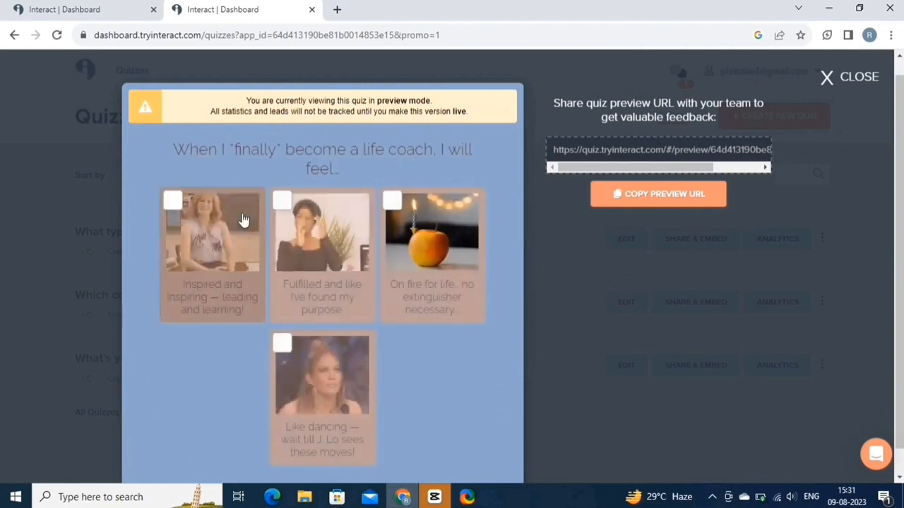
# Step: Answer the previewed coaching quiz's questions through to the result page, view the result and close the preview
pyautogui.click(249, 313)
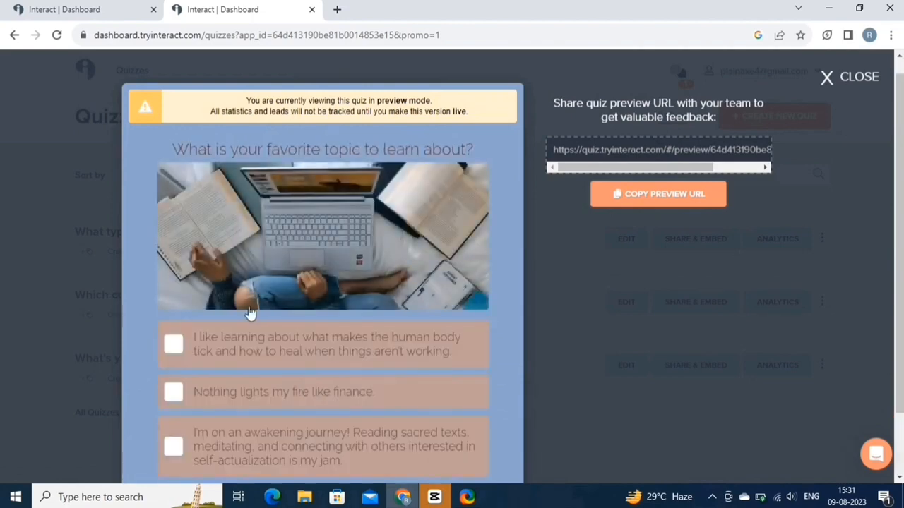
pyautogui.click(321, 357)
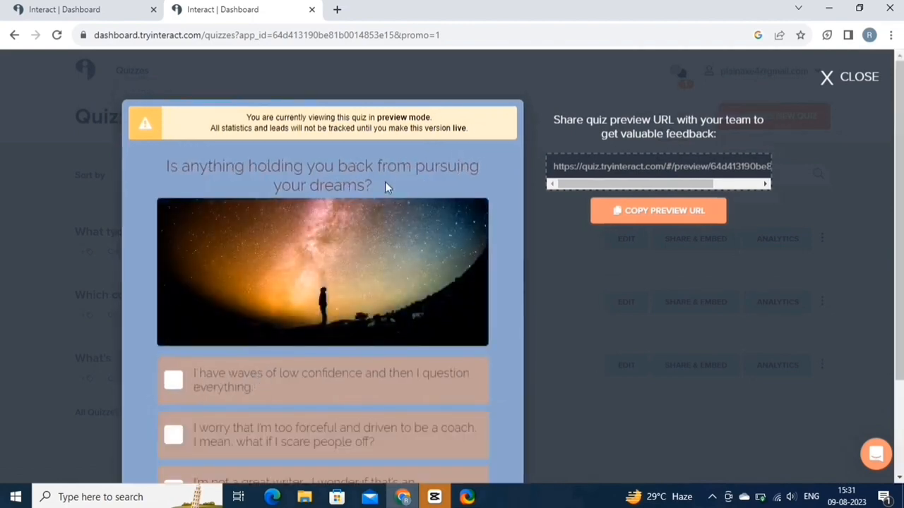
pyautogui.scroll(-1, 340, 296)
pyautogui.click(226, 303)
pyautogui.click(325, 233)
pyautogui.click(360, 412)
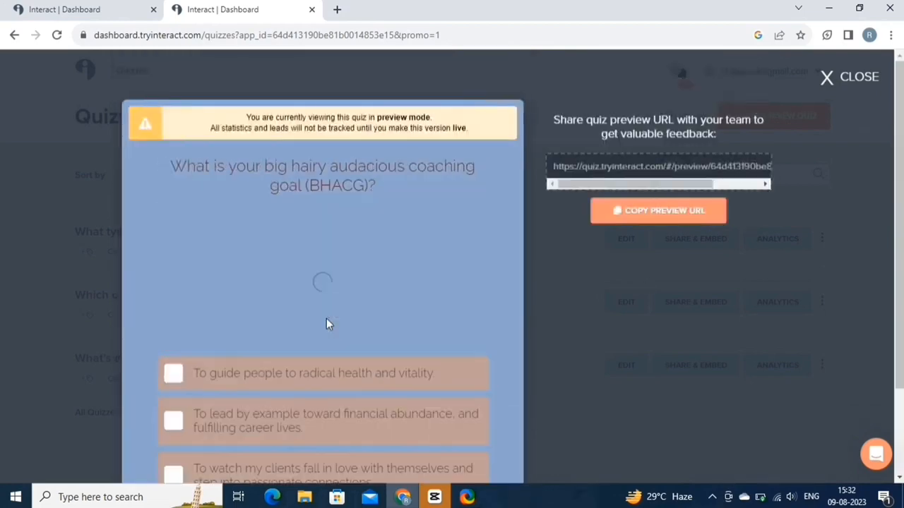
pyautogui.click(323, 374)
pyautogui.scroll(-1, 346, 244)
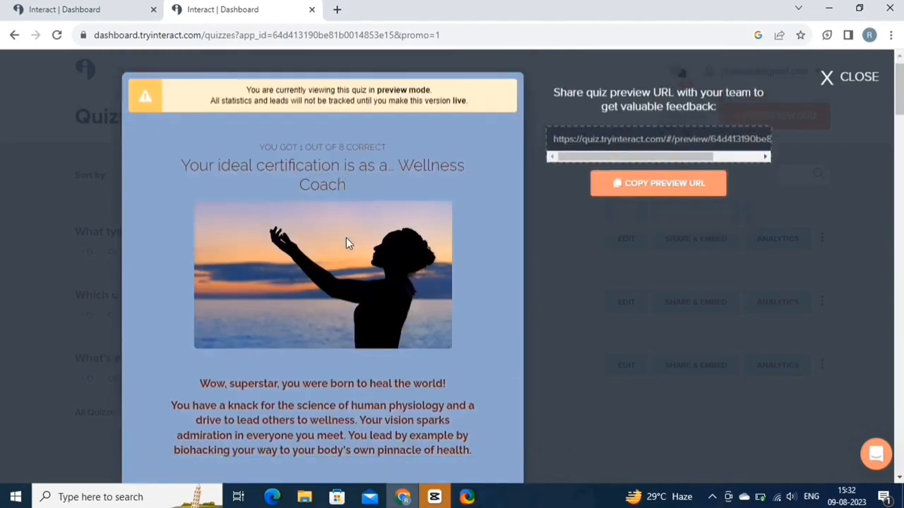
pyautogui.click(834, 76)
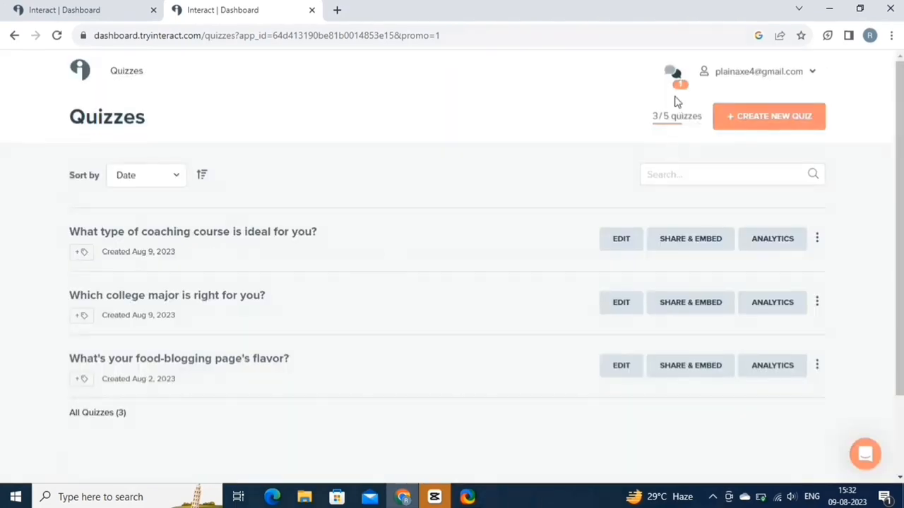